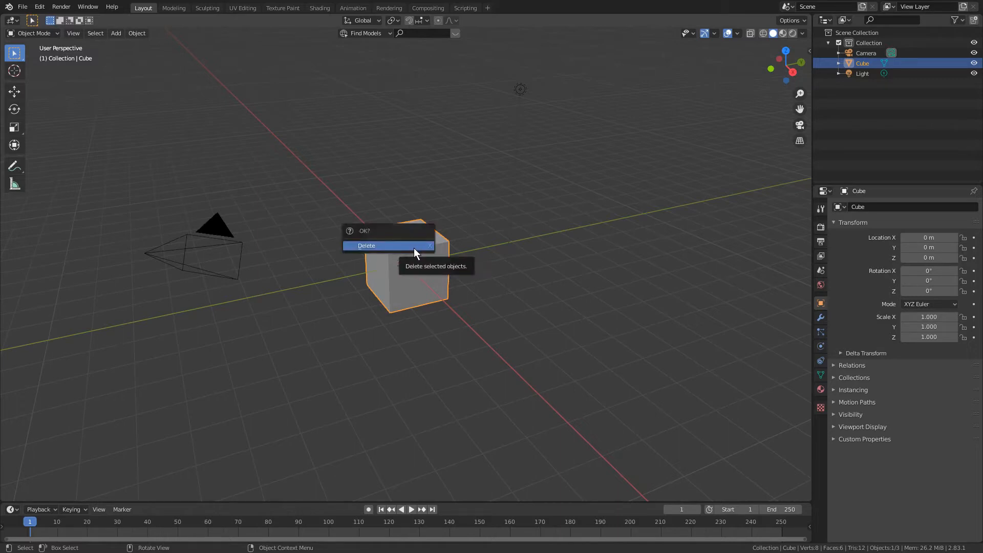
- Delete the default cube and add a text object at the world origin
{"action": "left_click", "coordinate": [398, 247]}
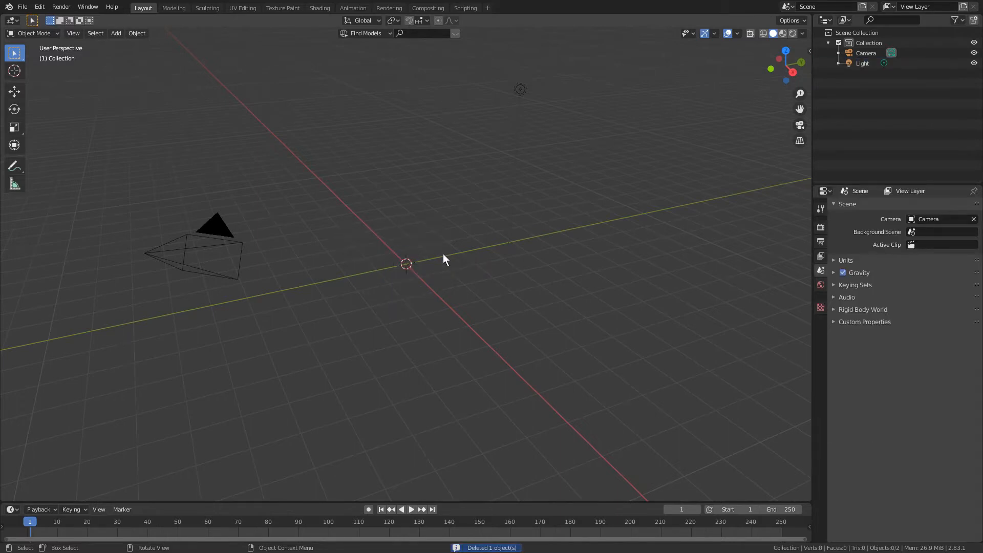
{"action": "middle_click_drag", "start_coordinate": [447, 257], "coordinate": [493, 272]}
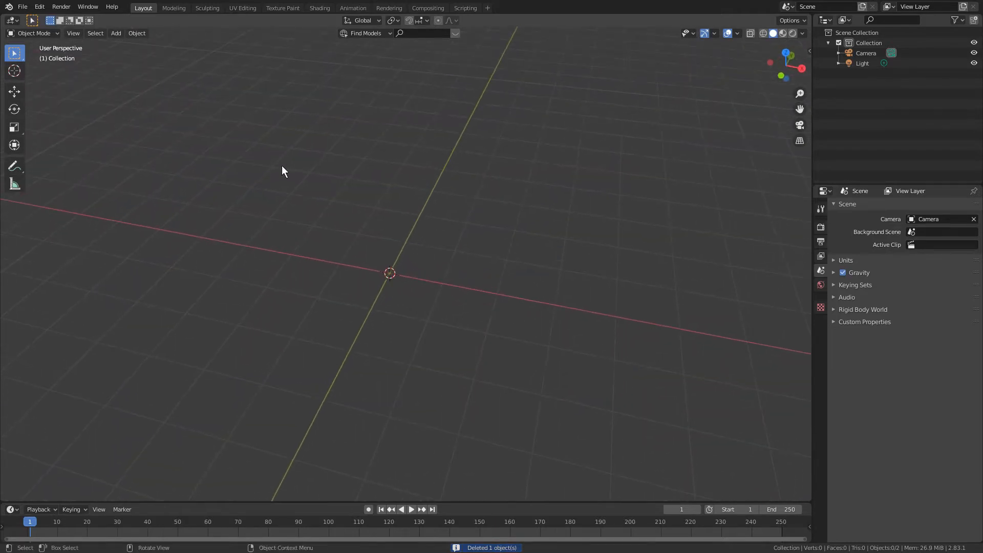
{"action": "left_click", "coordinate": [118, 33]}
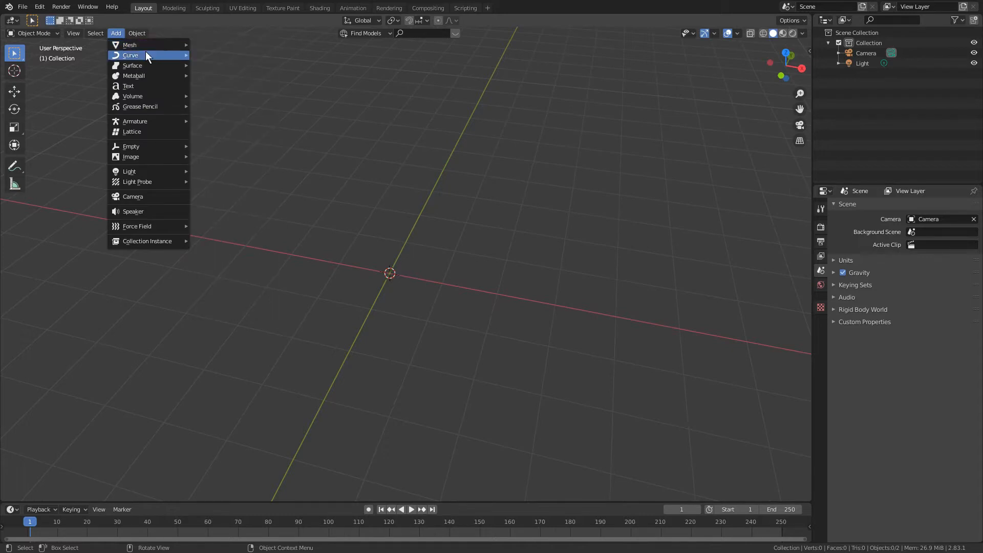
{"action": "left_click", "coordinate": [138, 87]}
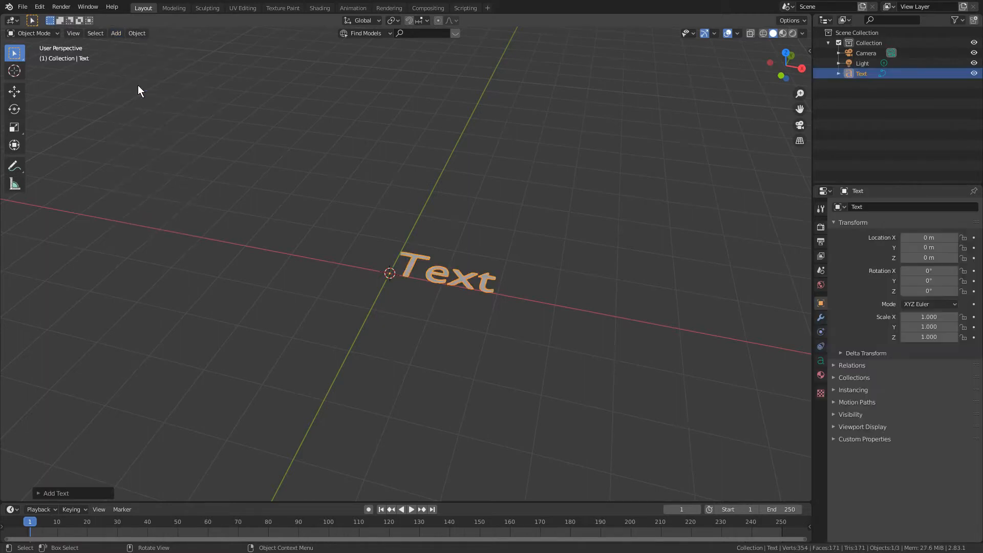
{"action": "middle_click_drag", "start_coordinate": [481, 225], "coordinate": [478, 232]}
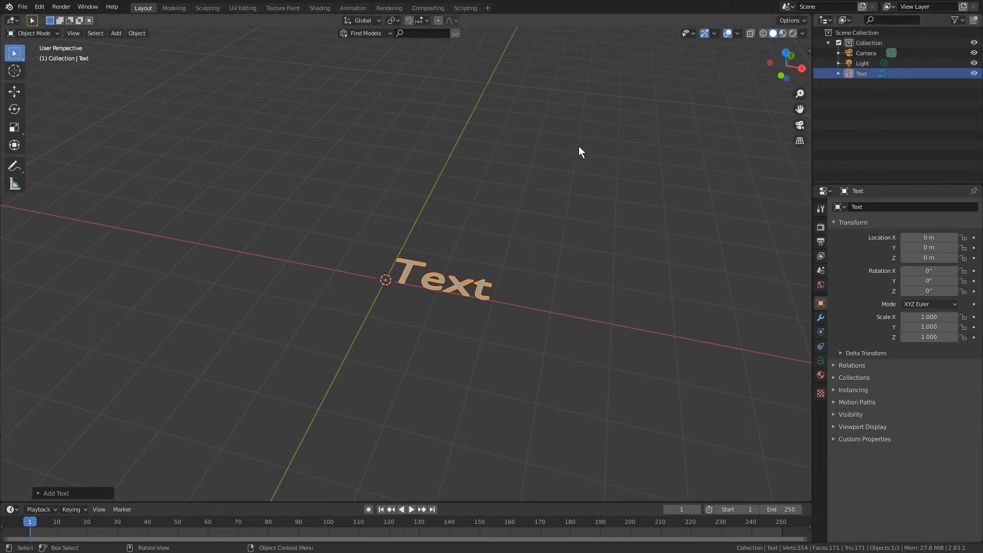
{"action": "middle_click_drag", "start_coordinate": [465, 188], "coordinate": [548, 256]}
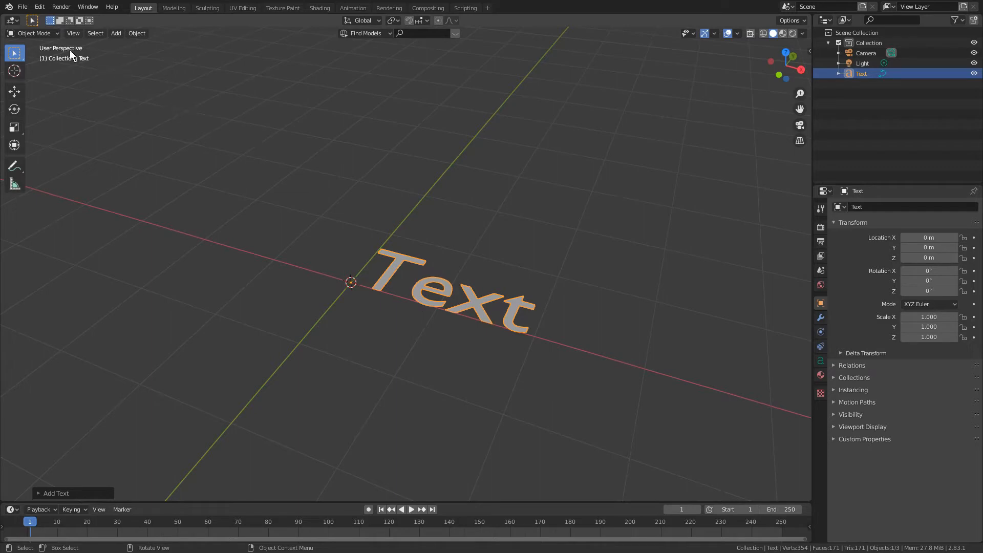
- Enter Edit Mode on the text object and erase its placeholder text
{"action": "left_click", "coordinate": [55, 34]}
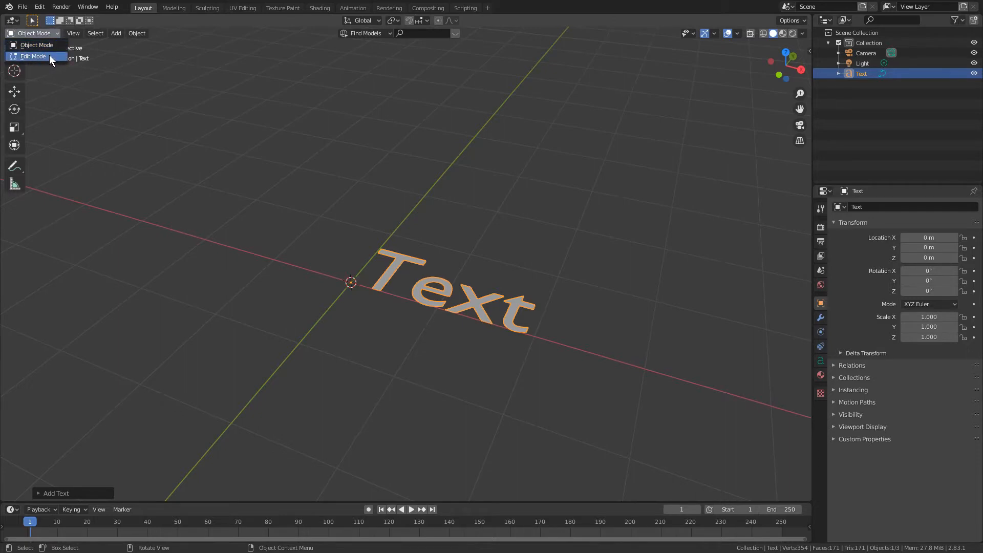
{"action": "left_click", "coordinate": [48, 54]}
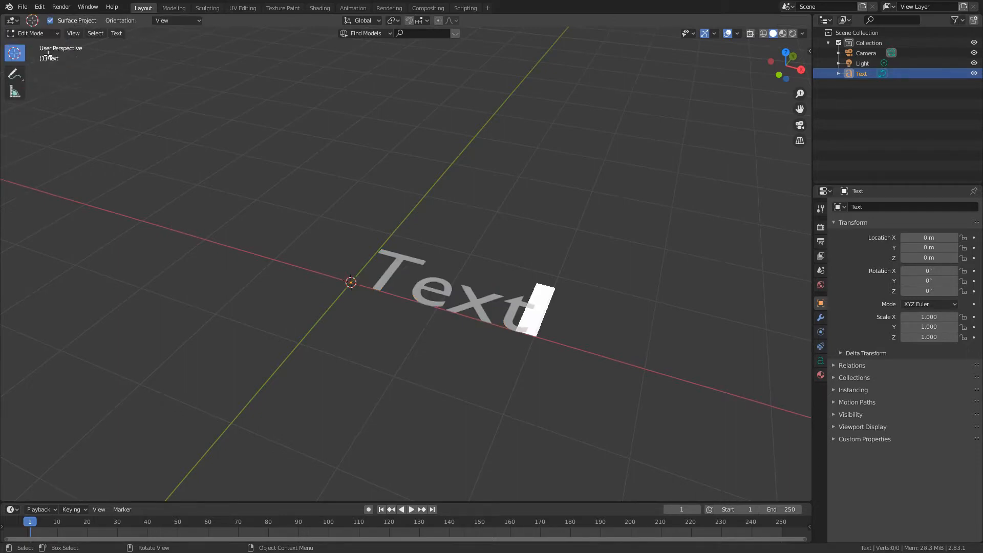
{"action": "middle_click_drag", "start_coordinate": [518, 255], "coordinate": [483, 226]}
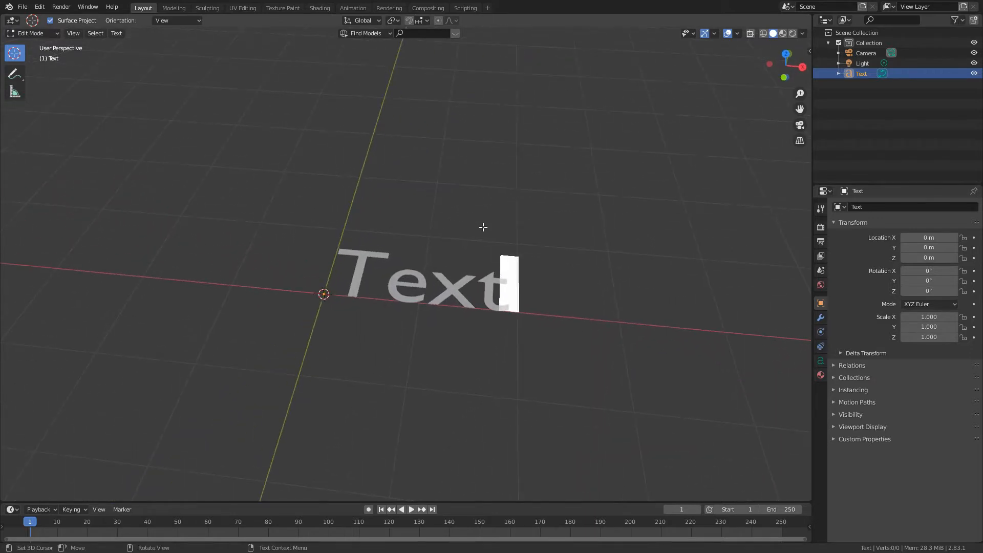
{"action": "key", "text": "BackSpace"}
{"action": "key", "text": "BackSpace"}
{"action": "key", "text": "BackSpace"}
{"action": "key", "text": "BackSpace"}
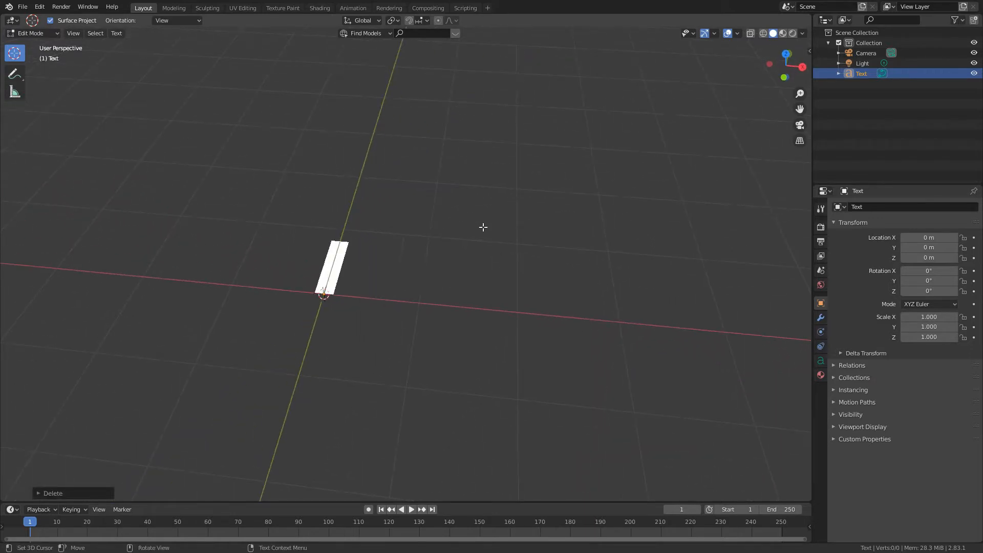
- Try out sample strings such as "fhoghfdsa" in the text object and erase them again
{"action": "type", "text": "fhoghfdsa"}
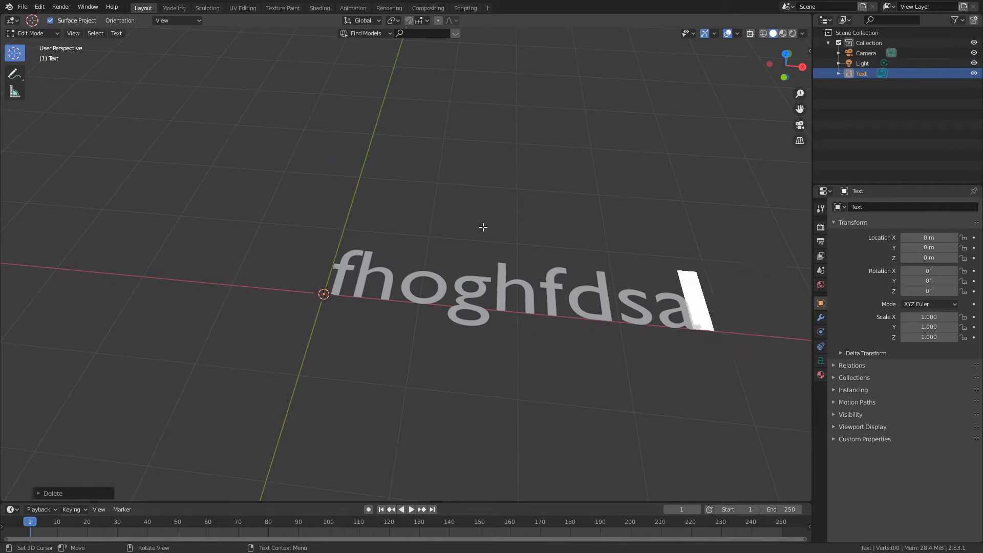
{"action": "key", "text": "BackSpace"}
{"action": "key", "text": "BackSpace"}
{"action": "key", "text": "BackSpace"}
{"action": "key", "text": "BackSpace"}
{"action": "key", "text": "BackSpace"}
{"action": "key", "text": "BackSpace"}
{"action": "key", "text": "BackSpace"}
{"action": "key", "text": "BackSpace"}
{"action": "key", "text": "BackSpace"}
{"action": "type", "text": "hirenfko"}
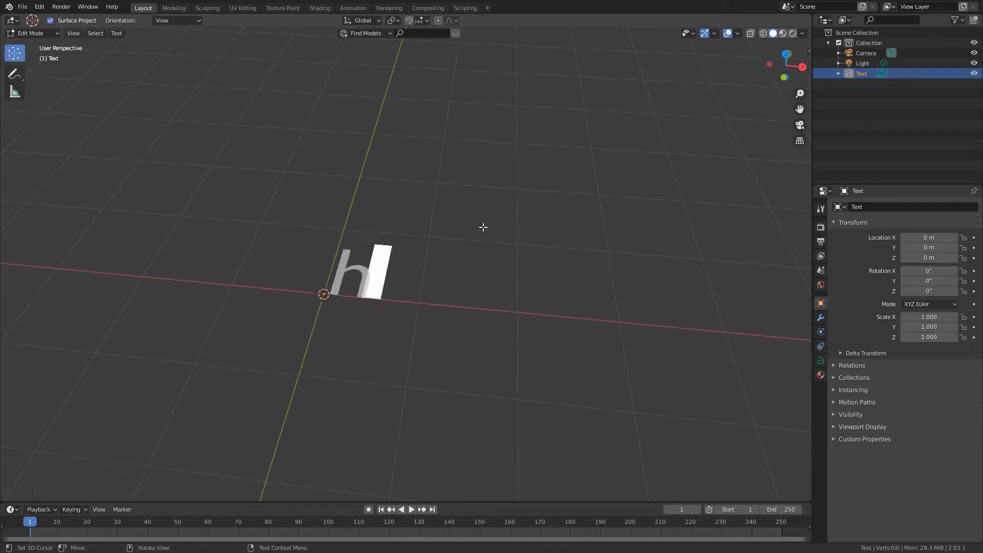
{"action": "key", "text": "BackSpace"}
{"action": "key", "text": "BackSpace"}
{"action": "key", "text": "BackSpace"}
{"action": "key", "text": "BackSpace"}
{"action": "key", "text": "BackSpace"}
{"action": "key", "text": "BackSpace"}
{"action": "key", "text": "BackSpace"}
{"action": "key", "text": "BackSpace"}
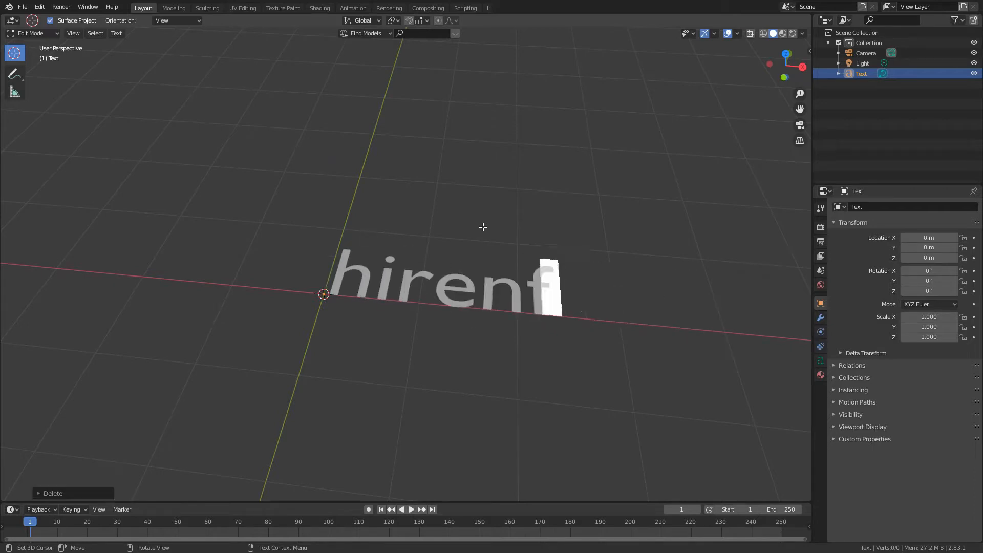
{"action": "type", "text": "fdsa"}
{"action": "key", "text": "BackSpace"}
{"action": "key", "text": "BackSpace"}
{"action": "key", "text": "BackSpace"}
{"action": "key", "text": "BackSpace"}
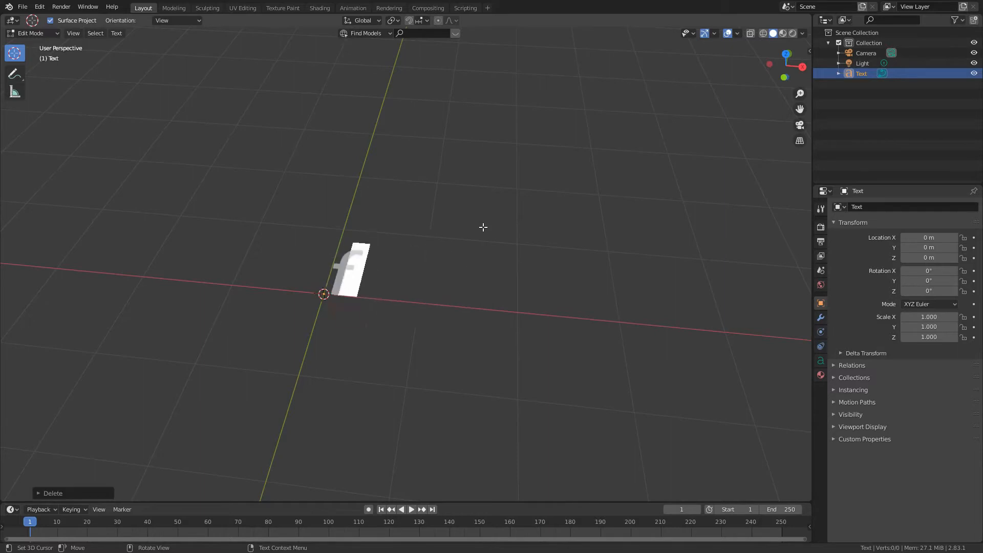
- Enter "Universal" as the content of the text object and return to Object Mode
{"action": "type", "text": "Universal"}
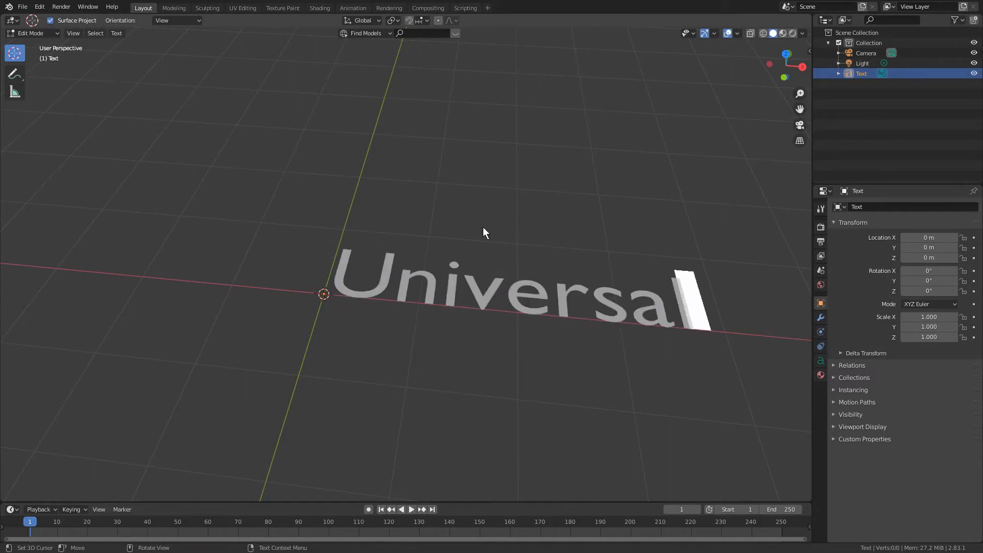
{"action": "key", "text": "Tab"}
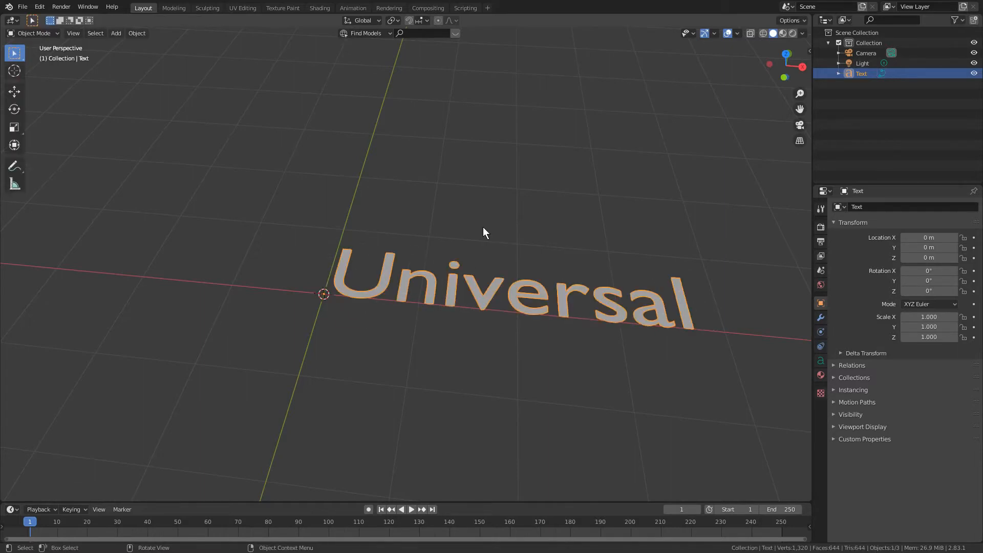
{"action": "middle_click_drag", "start_coordinate": [509, 225], "coordinate": [491, 201]}
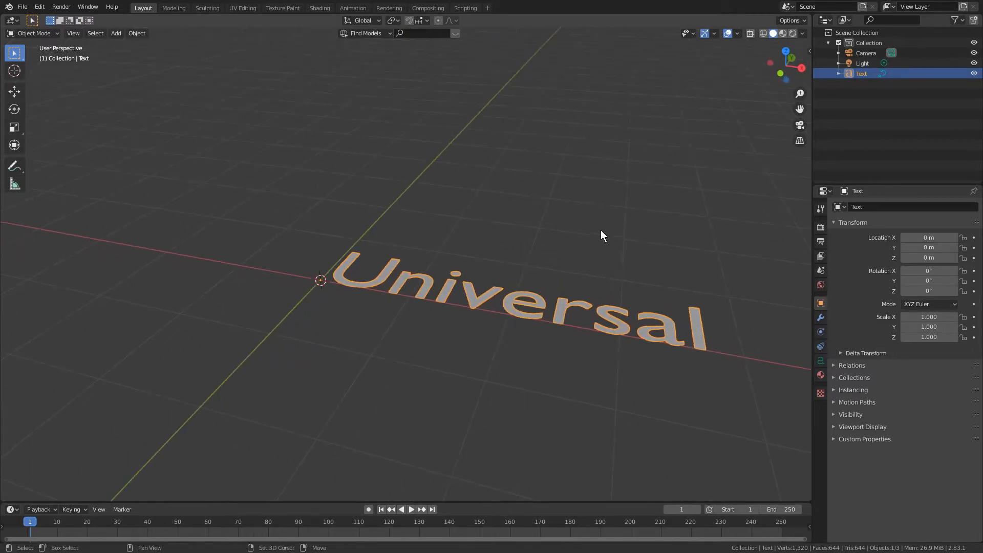
{"action": "middle_click_drag", "start_coordinate": [600, 229], "coordinate": [620, 250], "text": "shift"}
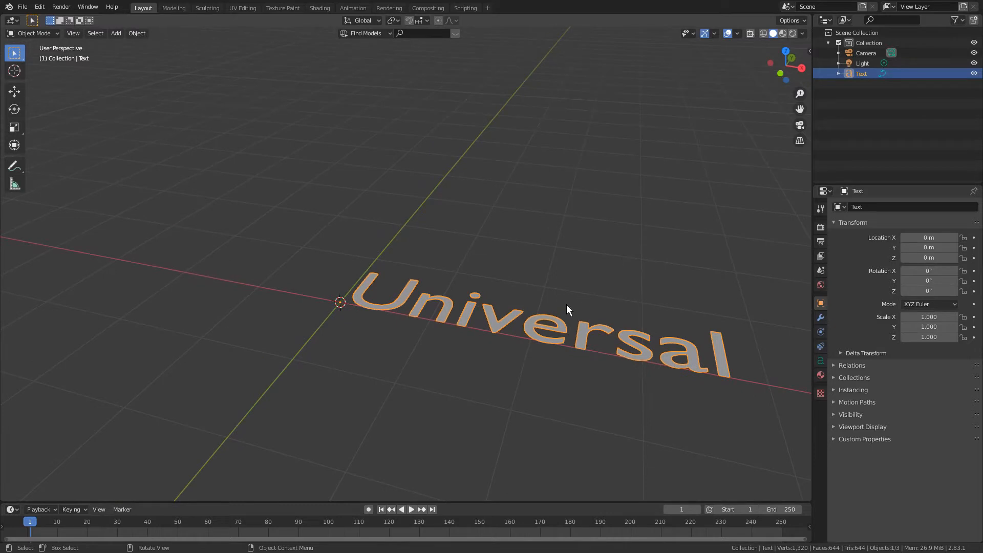
{"action": "middle_click_drag", "start_coordinate": [567, 305], "coordinate": [524, 321]}
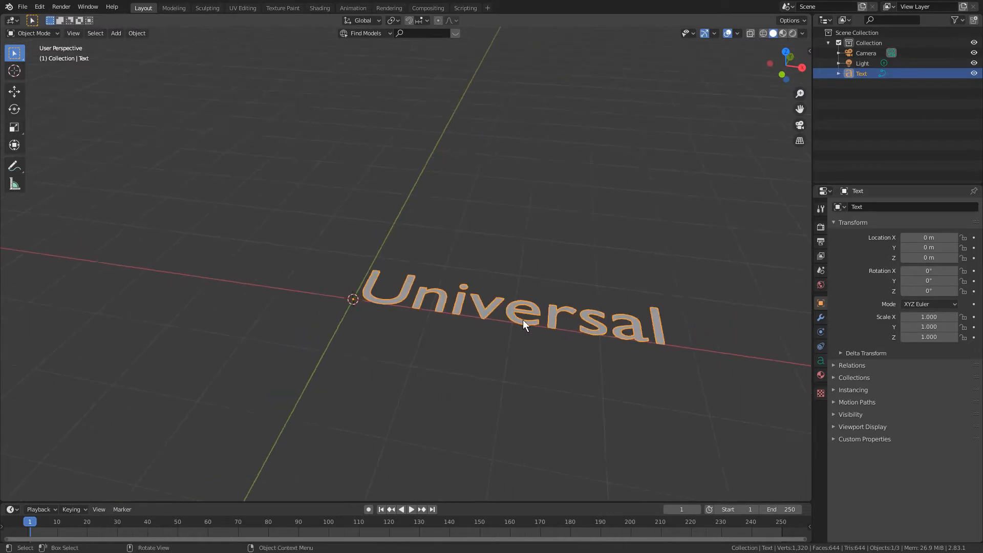
- Set both the horizontal and vertical paragraph alignment of the Universal text to Center
{"action": "left_click", "coordinate": [820, 361]}
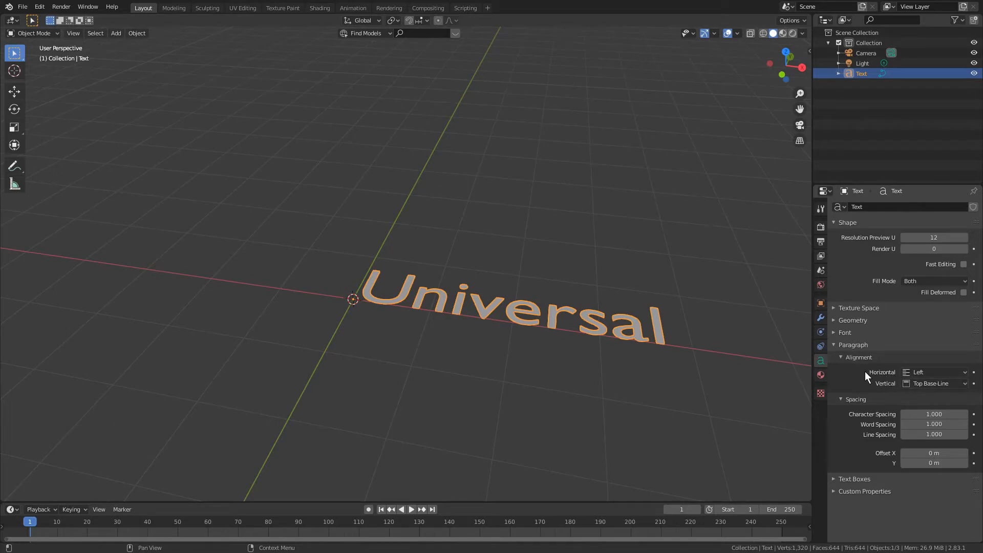
{"action": "left_click", "coordinate": [930, 372]}
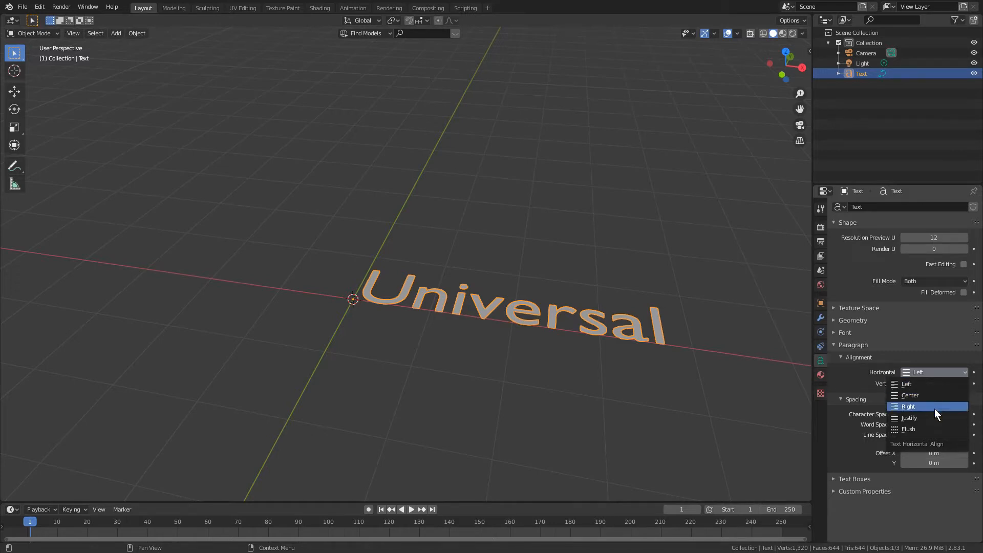
{"action": "left_click", "coordinate": [935, 384]}
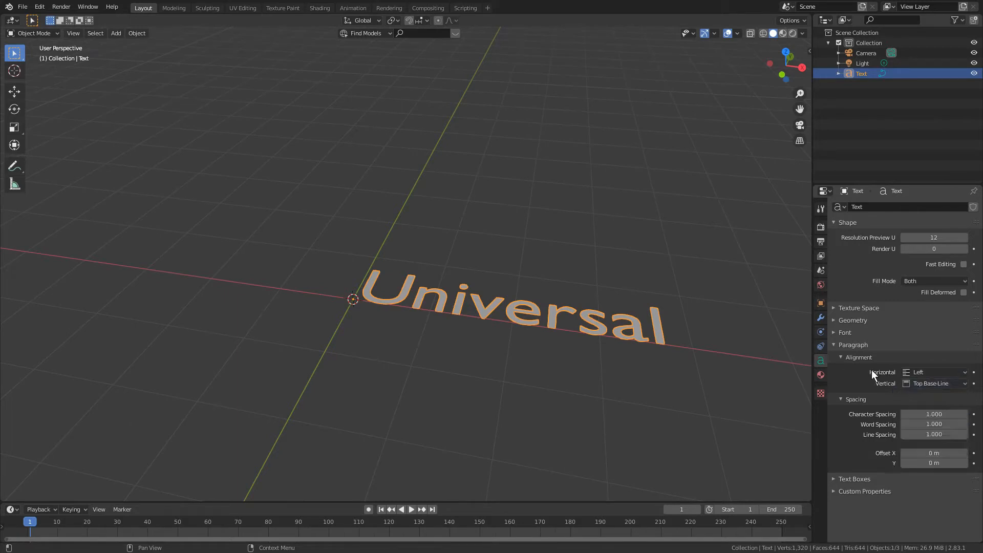
{"action": "left_click", "coordinate": [926, 372]}
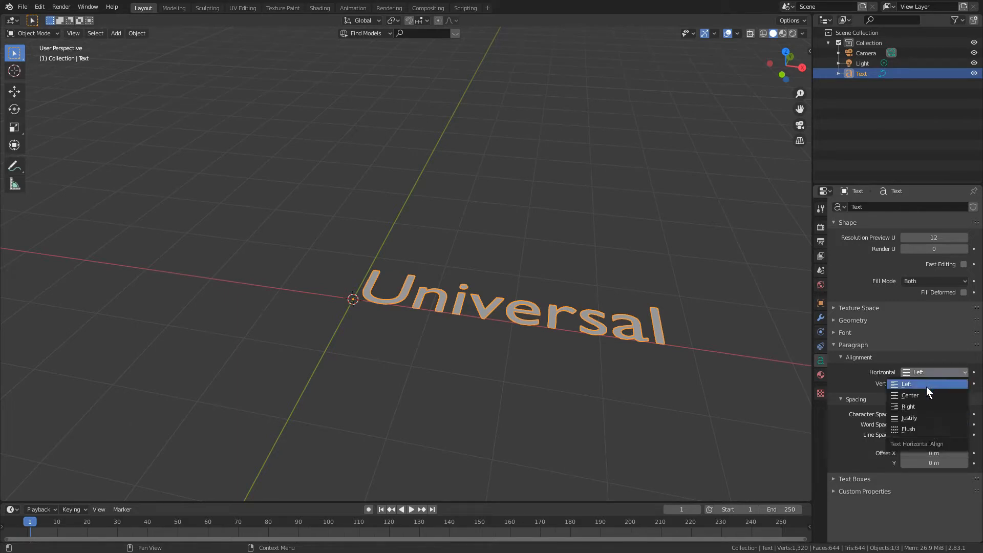
{"action": "left_click", "coordinate": [920, 394]}
{"action": "middle_click_drag", "start_coordinate": [702, 232], "coordinate": [688, 252]}
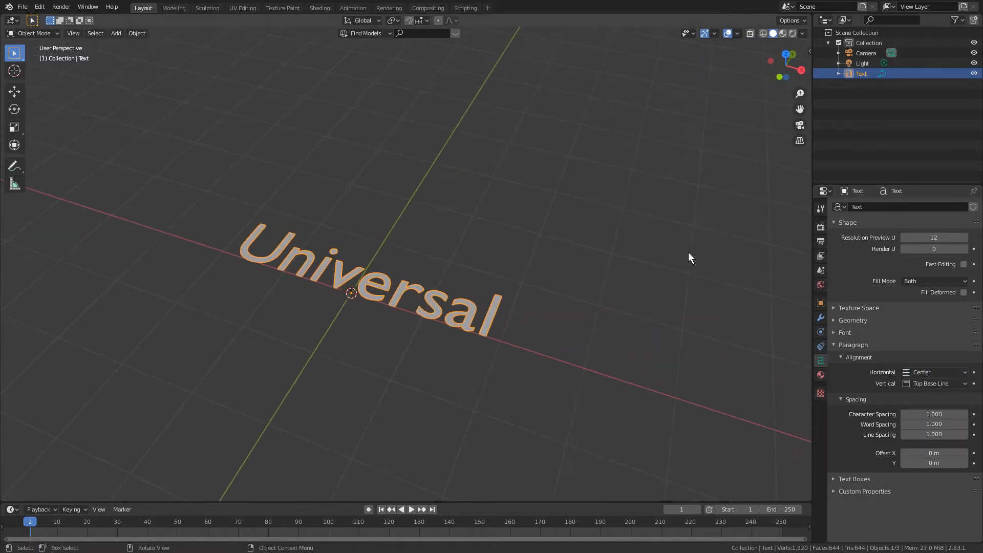
{"action": "left_click", "coordinate": [930, 382]}
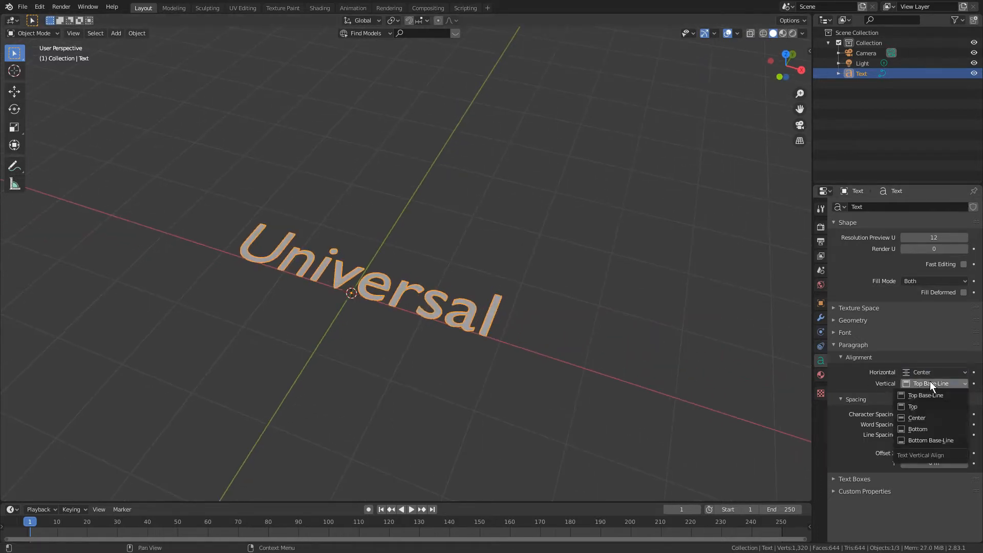
{"action": "left_click", "coordinate": [928, 416]}
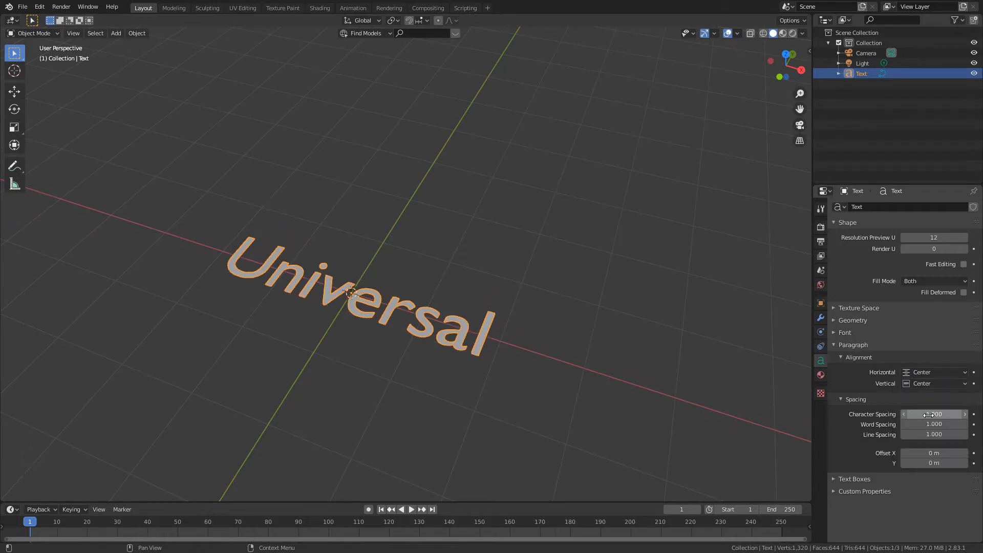
- Examine the Universal text's alignment around the origin in a close top orthographic view
{"action": "middle_click_drag", "start_coordinate": [641, 238], "coordinate": [617, 214]}
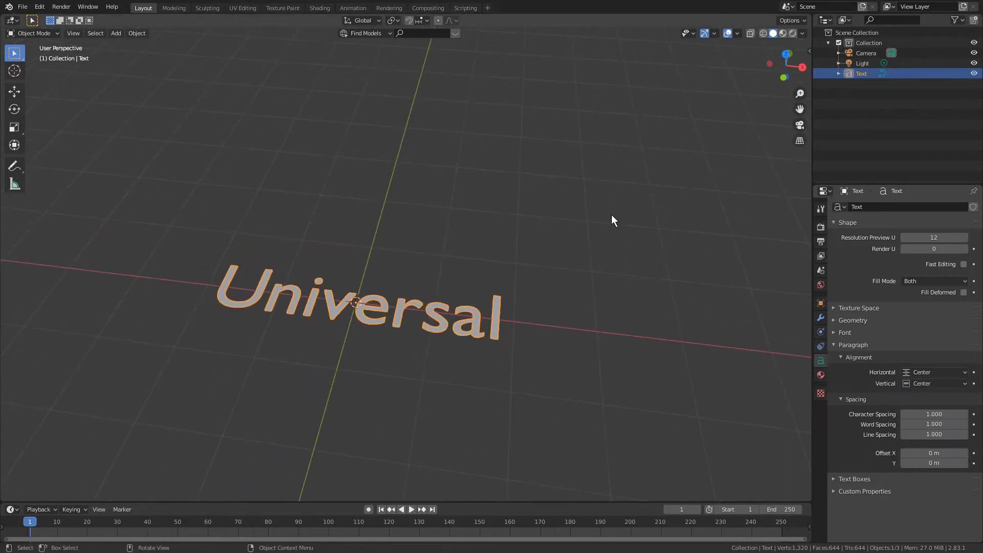
{"action": "key", "text": "KP_7"}
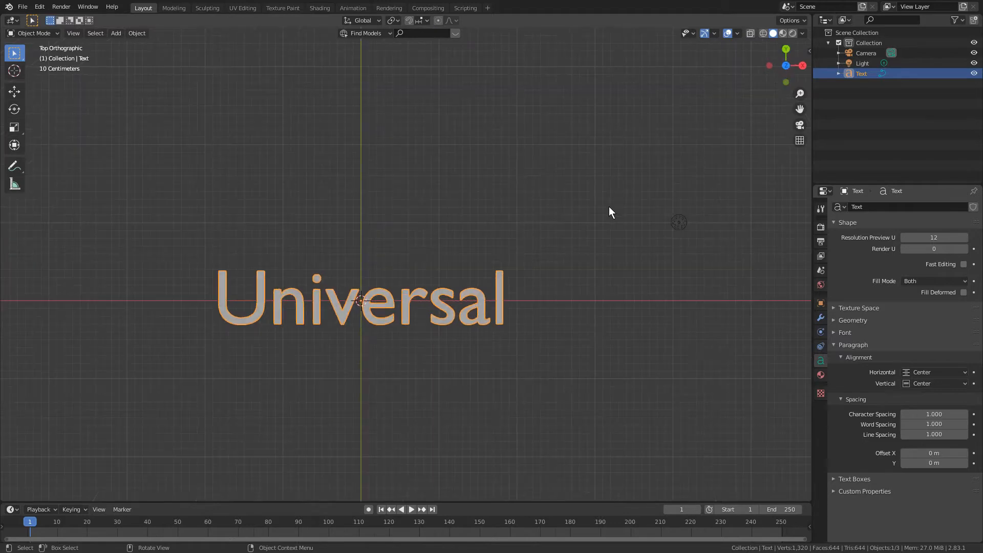
{"action": "middle_click_drag", "start_coordinate": [570, 204], "coordinate": [590, 190], "text": "shift"}
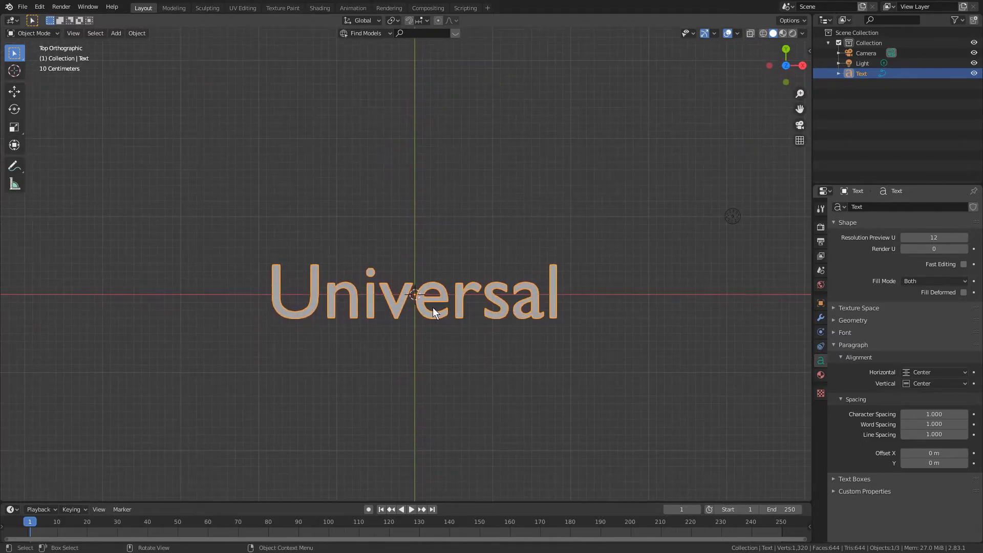
{"action": "scroll", "coordinate": [441, 282], "scroll_direction": "up", "scroll_amount": 2}
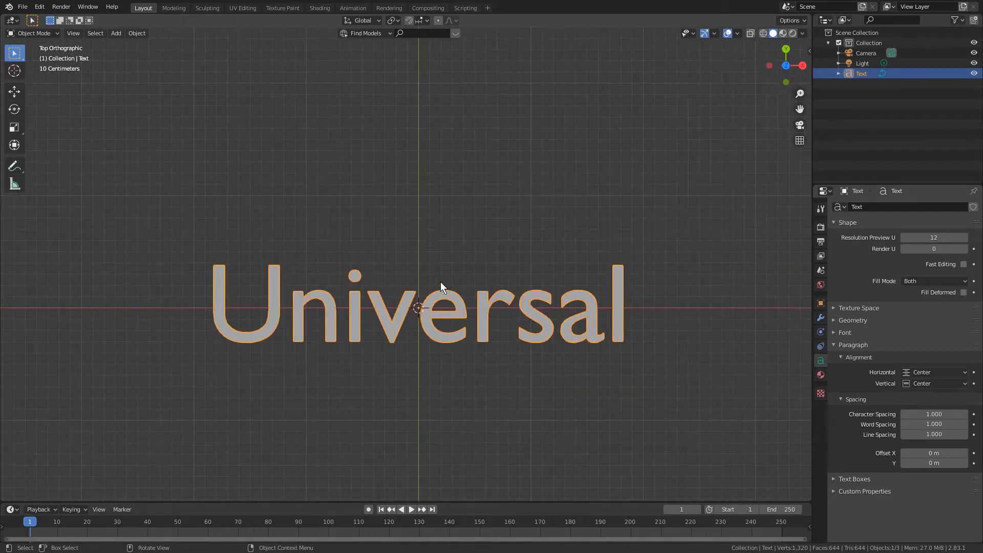
{"action": "scroll", "coordinate": [441, 281], "scroll_direction": "down", "scroll_amount": 2}
{"action": "scroll", "coordinate": [506, 246], "scroll_direction": "down", "scroll_amount": 1}
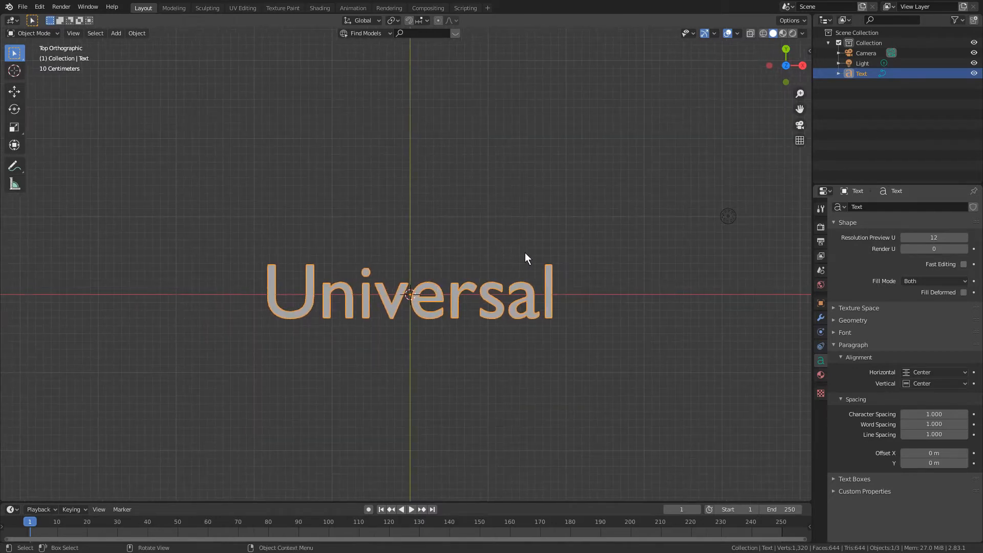
{"action": "scroll", "coordinate": [449, 343], "scroll_direction": "up", "scroll_amount": 4}
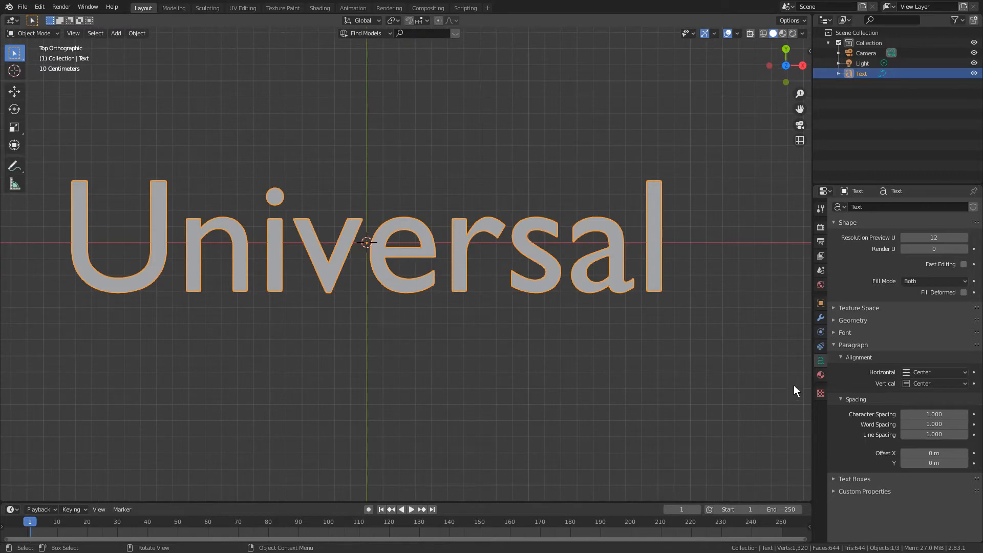
- Load BROADW.TTF from C:\Windows\Fonts as the regular font of the Universal text
{"action": "left_click", "coordinate": [833, 331]}
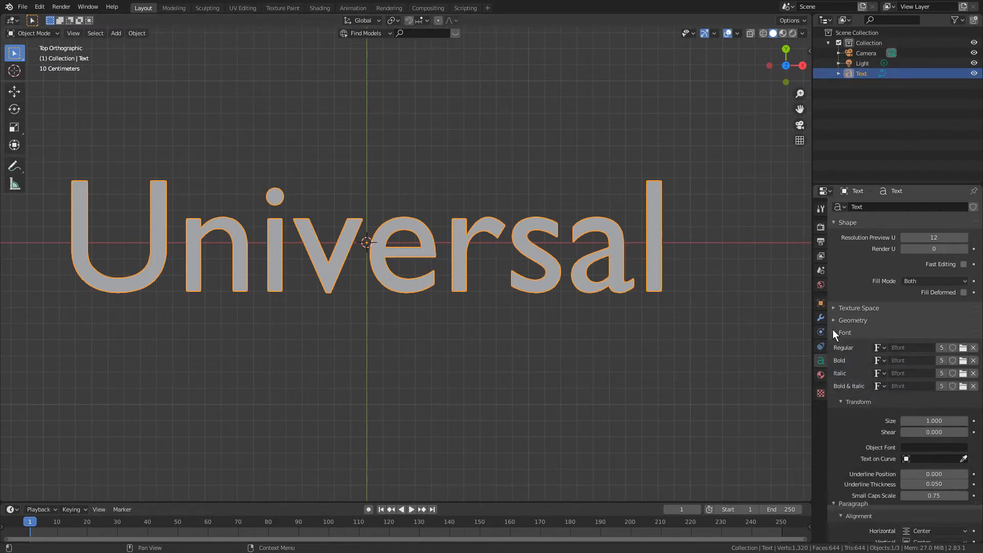
{"action": "scroll", "coordinate": [833, 330], "scroll_direction": "down", "scroll_amount": 2}
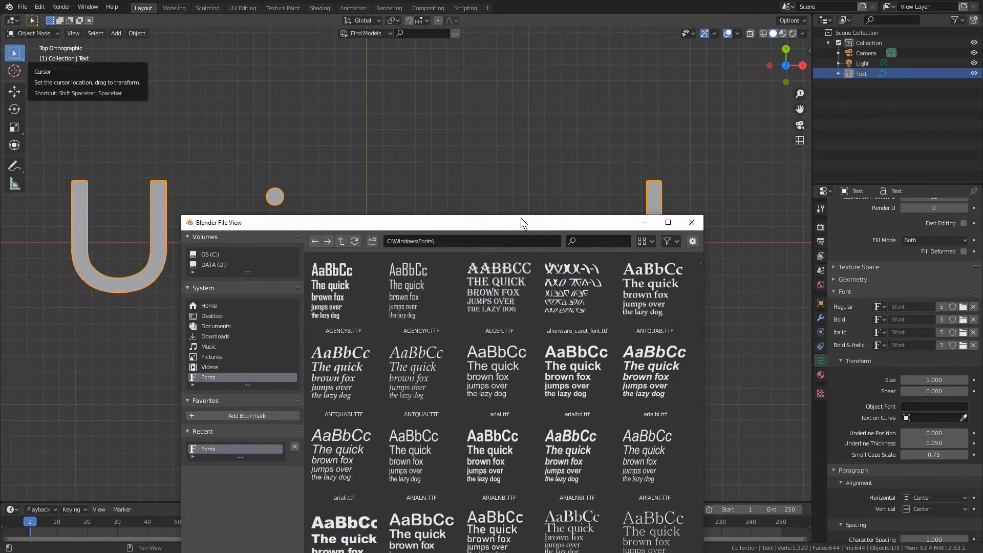
{"action": "left_click_drag", "start_coordinate": [521, 222], "coordinate": [595, 112]}
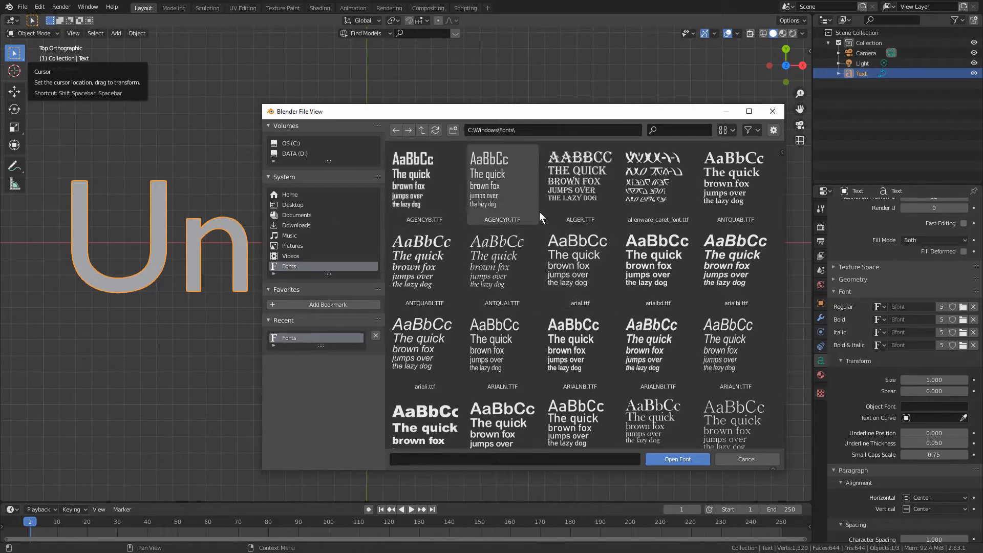
{"action": "scroll", "coordinate": [577, 238], "scroll_direction": "down", "scroll_amount": 3}
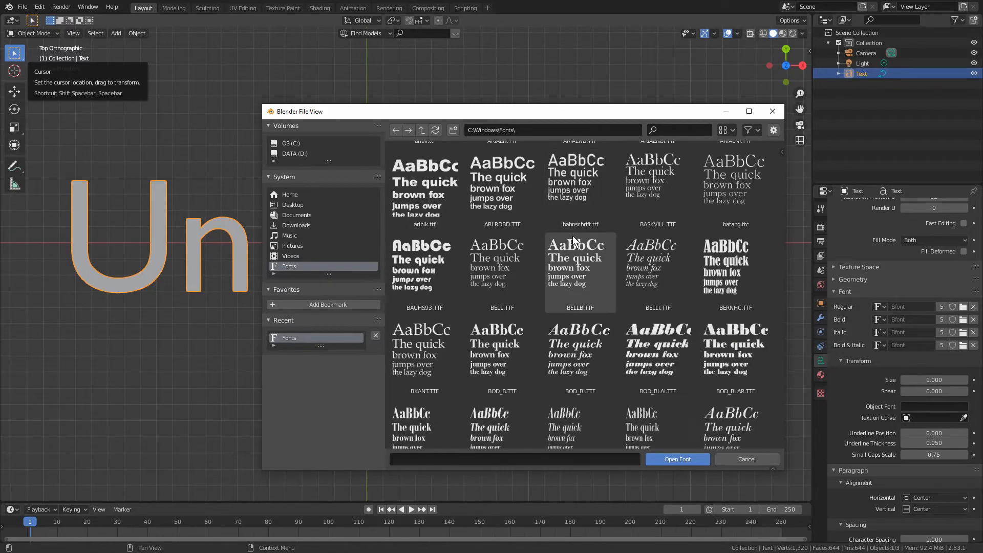
{"action": "scroll", "coordinate": [572, 236], "scroll_direction": "down", "scroll_amount": 4}
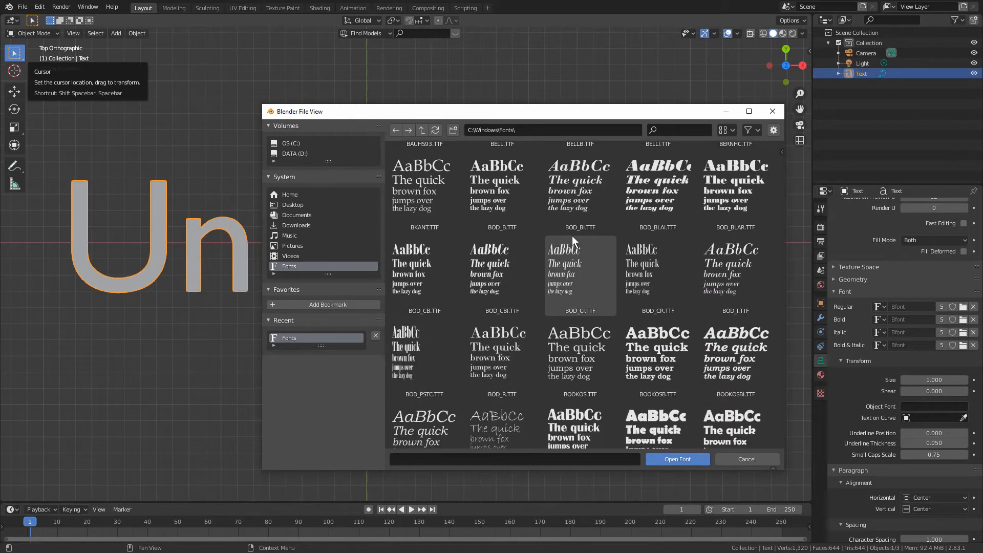
{"action": "scroll", "coordinate": [572, 236], "scroll_direction": "down", "scroll_amount": 3}
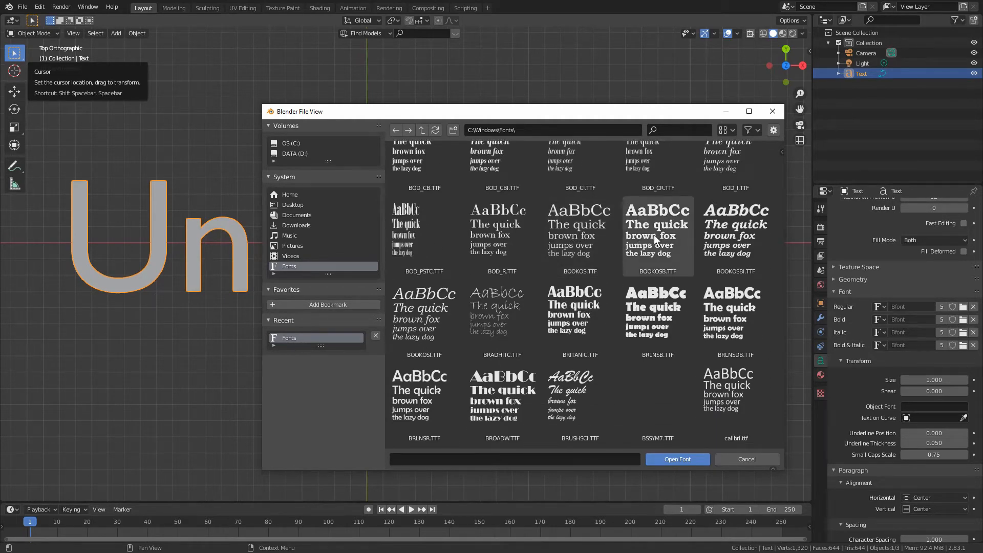
{"action": "scroll", "coordinate": [634, 250], "scroll_direction": "down", "scroll_amount": 2}
{"action": "left_click", "coordinate": [492, 308]}
{"action": "left_click", "coordinate": [684, 459]}
- Examine the Universal text in its new font from a perspective angle and from the top orthographic view
{"action": "scroll", "coordinate": [439, 246], "scroll_direction": "down", "scroll_amount": 3}
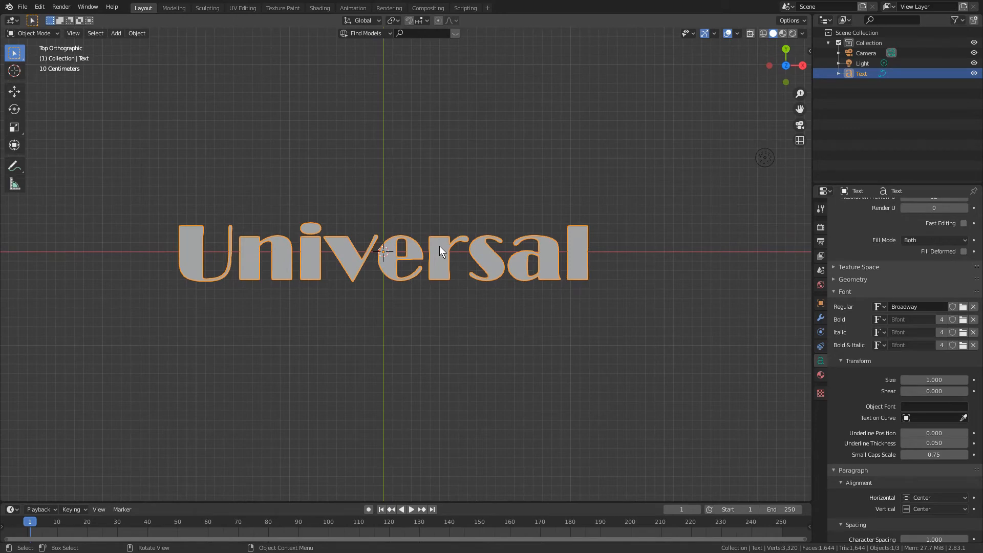
{"action": "scroll", "coordinate": [439, 245], "scroll_direction": "up", "scroll_amount": 1}
{"action": "middle_click_drag", "start_coordinate": [447, 238], "coordinate": [490, 282], "text": "shift"}
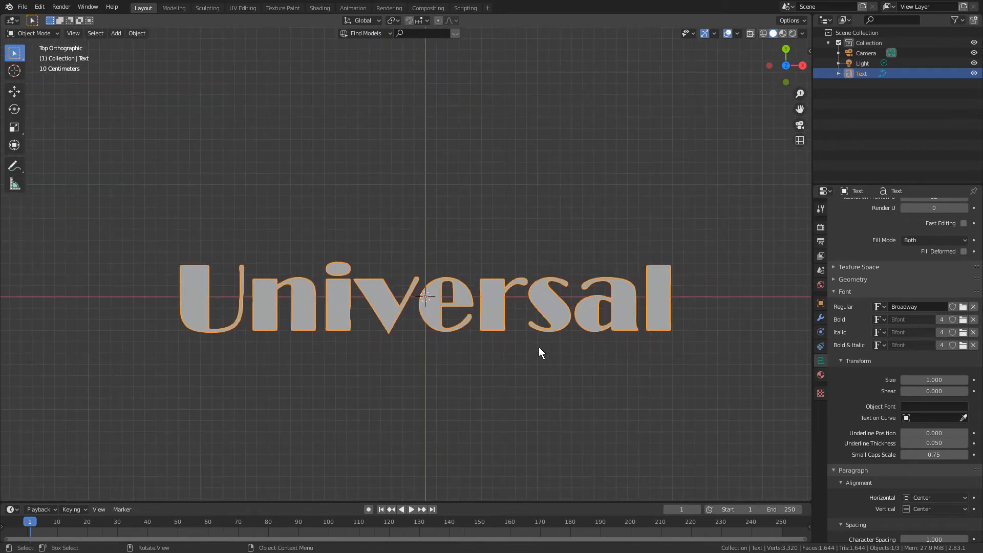
{"action": "mouse_move", "coordinate": [548, 352]}
{"action": "middle_mouse_down"}
{"action": "mouse_move", "coordinate": [515, 281]}
{"action": "mouse_move", "coordinate": [487, 257]}
{"action": "mouse_move", "coordinate": [574, 330]}
{"action": "mouse_move", "coordinate": [559, 336]}
{"action": "middle_mouse_up"}
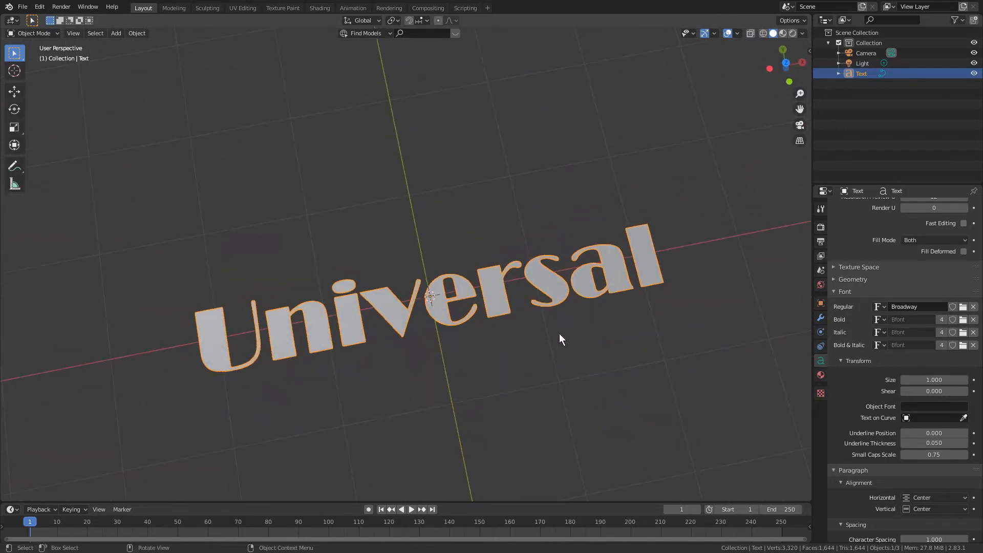
{"action": "key", "text": "KP_1"}
{"action": "key", "text": "KP_7"}
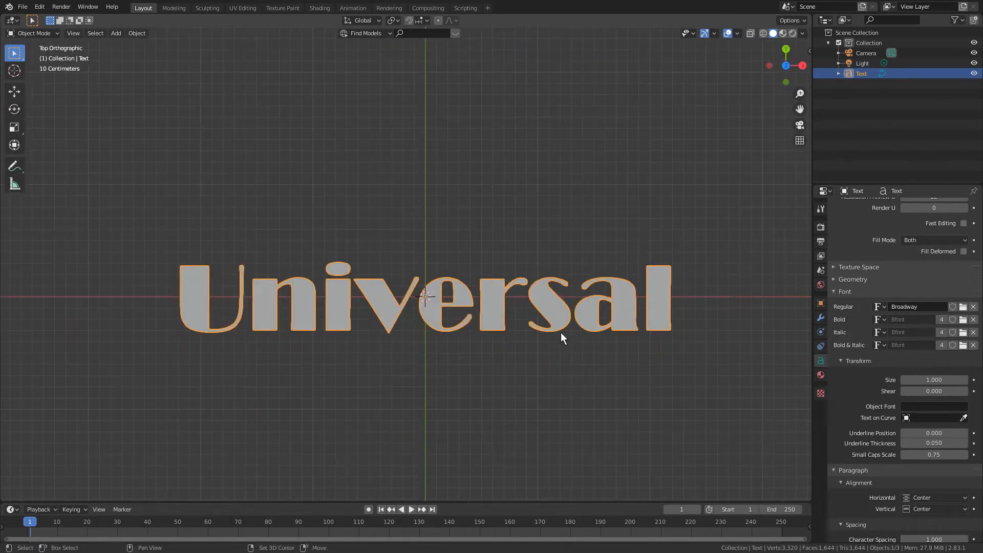
{"action": "middle_click_drag", "start_coordinate": [560, 333], "coordinate": [541, 279], "text": "shift"}
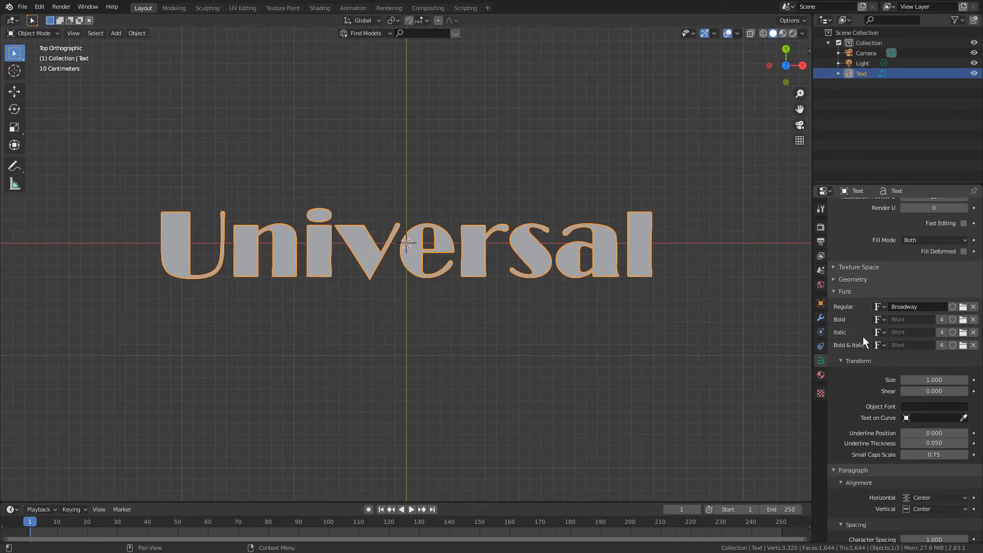
- Try selecting and editing the letters of the Universal text in Edit Mode and return to Object Mode
{"action": "left_click", "coordinate": [55, 33]}
{"action": "left_click", "coordinate": [45, 56]}
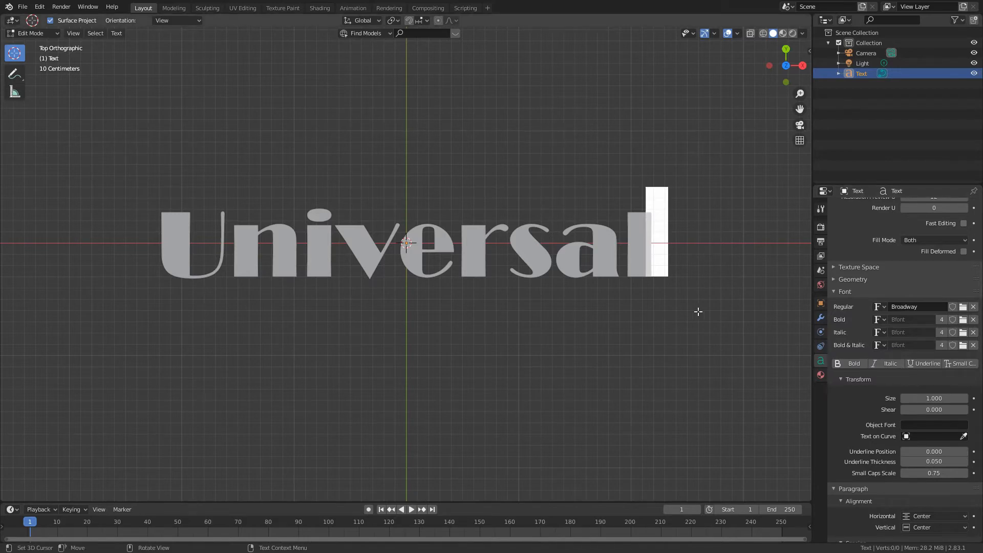
{"action": "key", "text": "Tab"}
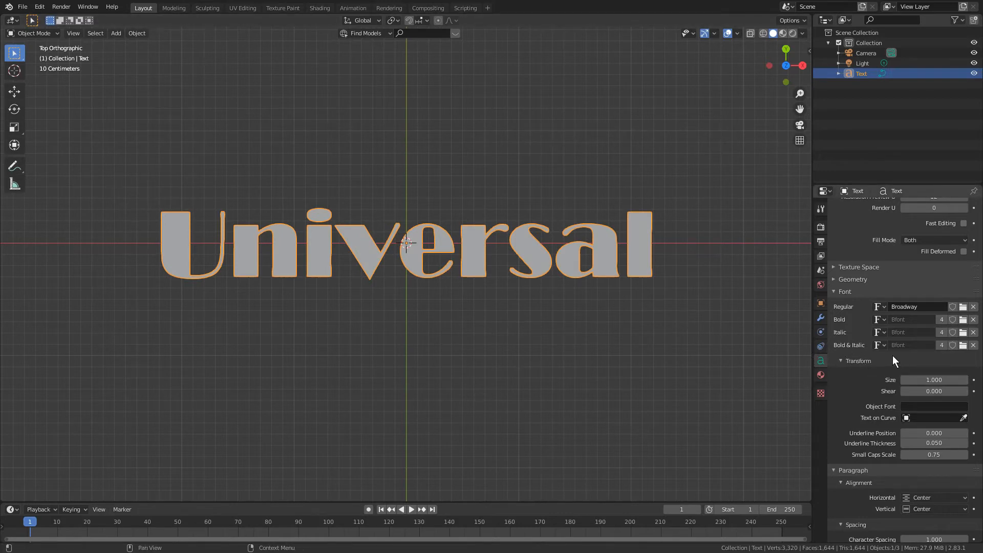
{"action": "key", "text": "Tab"}
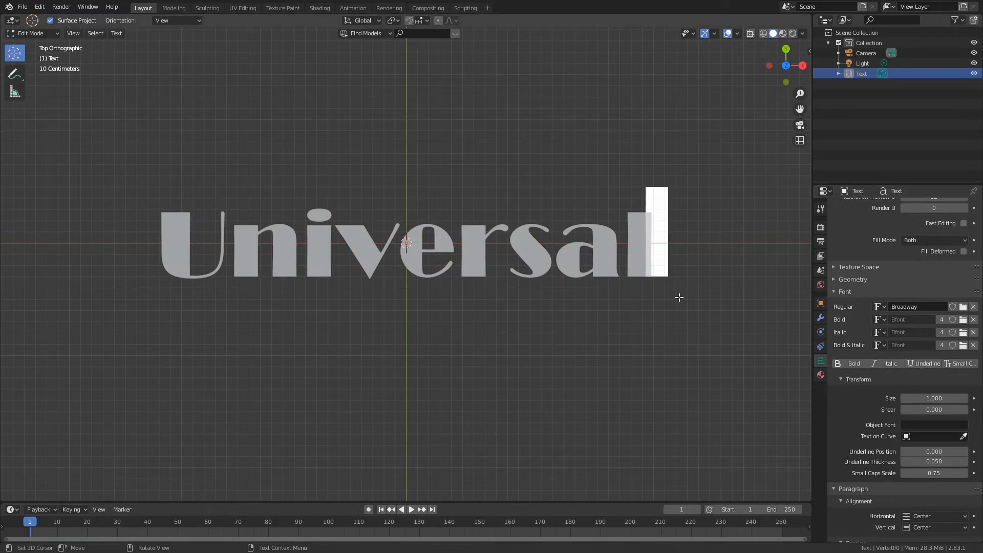
{"action": "key", "text": "ctrl+a"}
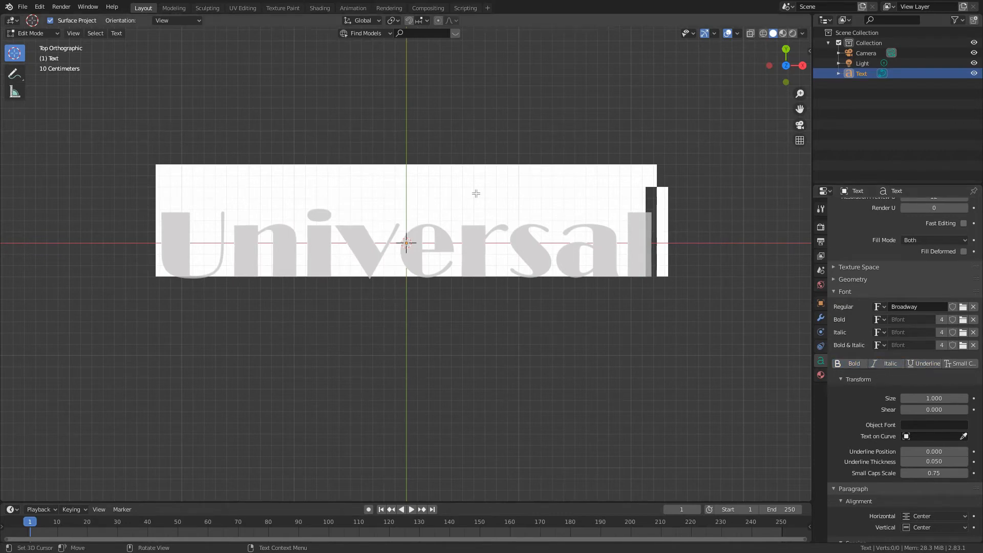
{"action": "type", "text": "a"}
{"action": "key", "text": "ctrl+z"}
{"action": "left_click", "coordinate": [568, 262]}
{"action": "key", "text": "Left"}
{"action": "key", "text": "Right"}
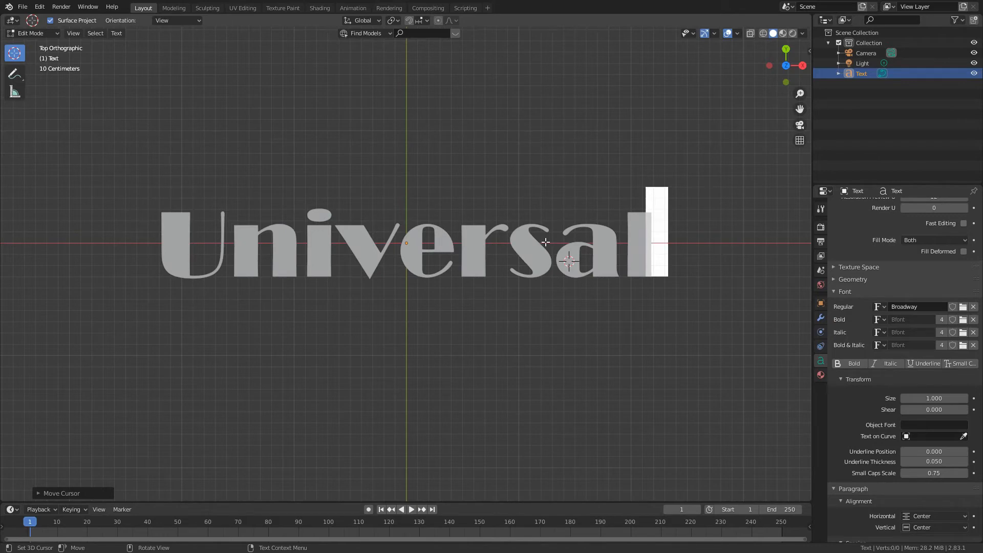
{"action": "key", "text": "Tab"}
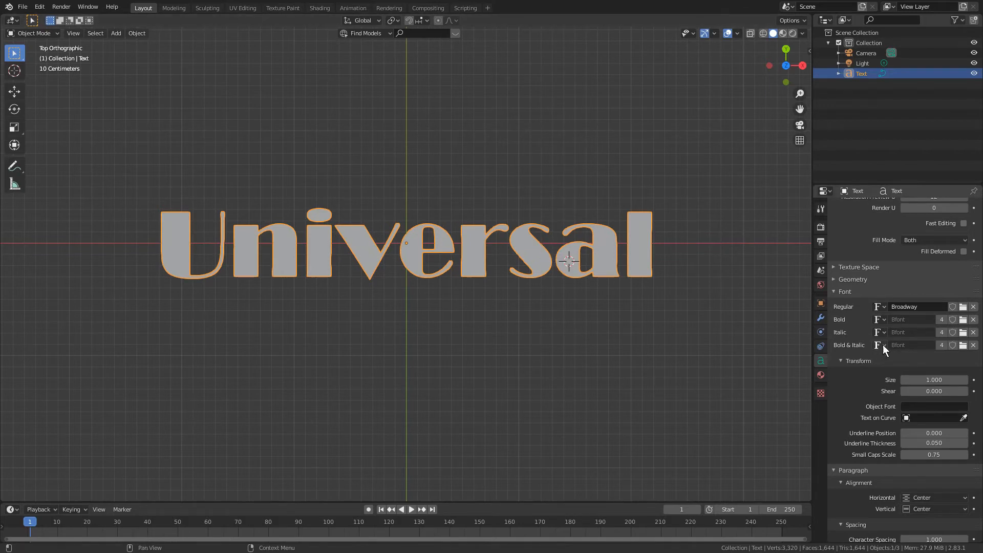
- Try resizing the Universal text with its font size value and by scaling the object
{"action": "mouse_move", "coordinate": [942, 381]}
{"action": "left_mouse_down"}
{"action": "mouse_move", "coordinate": [957, 387]}
{"action": "mouse_move", "coordinate": [932, 379]}
{"action": "left_mouse_up"}
{"action": "key", "text": "s"}
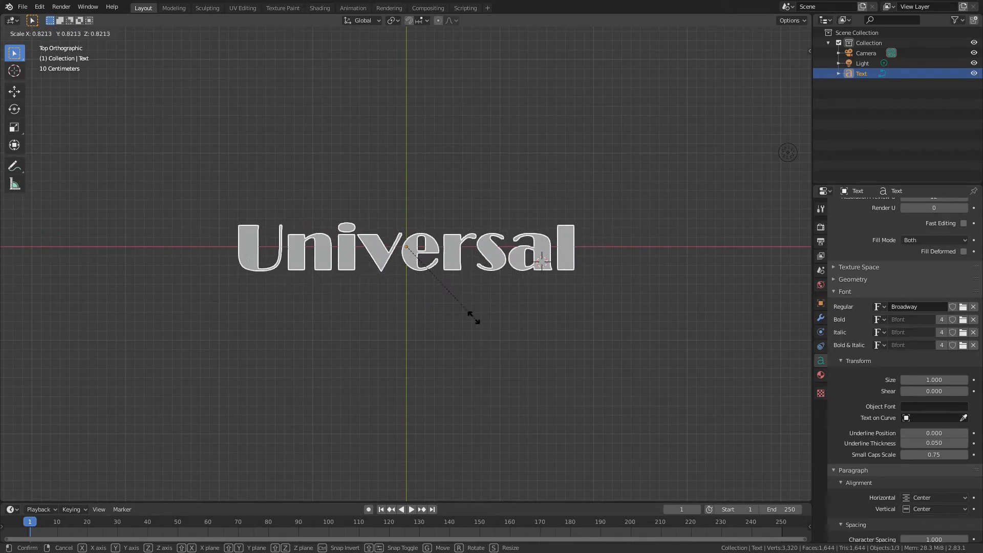
{"action": "right_click", "coordinate": [562, 379]}
{"action": "scroll", "coordinate": [558, 369], "scroll_direction": "up", "scroll_amount": 2}
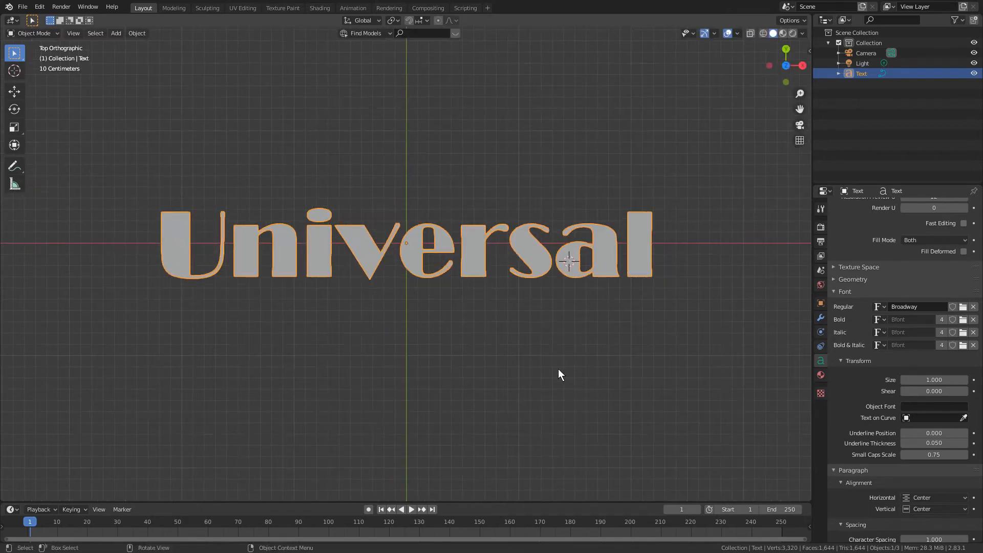
{"action": "middle_click_drag", "start_coordinate": [558, 369], "coordinate": [564, 370], "text": "shift"}
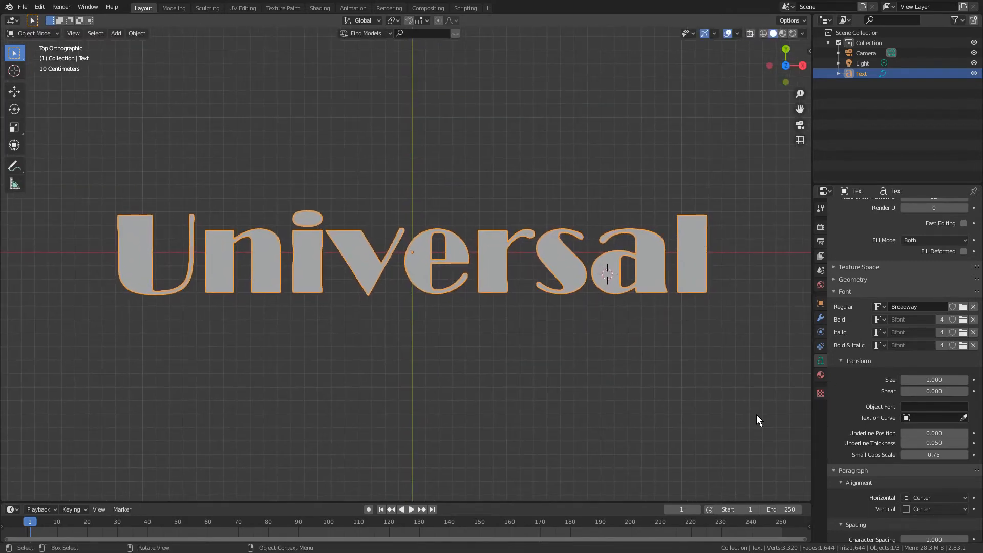
- Try a font shear of 0.8 on the Universal text and reset it to 0
{"action": "left_click_drag", "start_coordinate": [933, 391], "coordinate": [968, 393]}
{"action": "scroll", "coordinate": [573, 281], "scroll_direction": "down", "scroll_amount": 1}
{"action": "middle_click_drag", "start_coordinate": [582, 295], "coordinate": [578, 311], "text": "shift"}
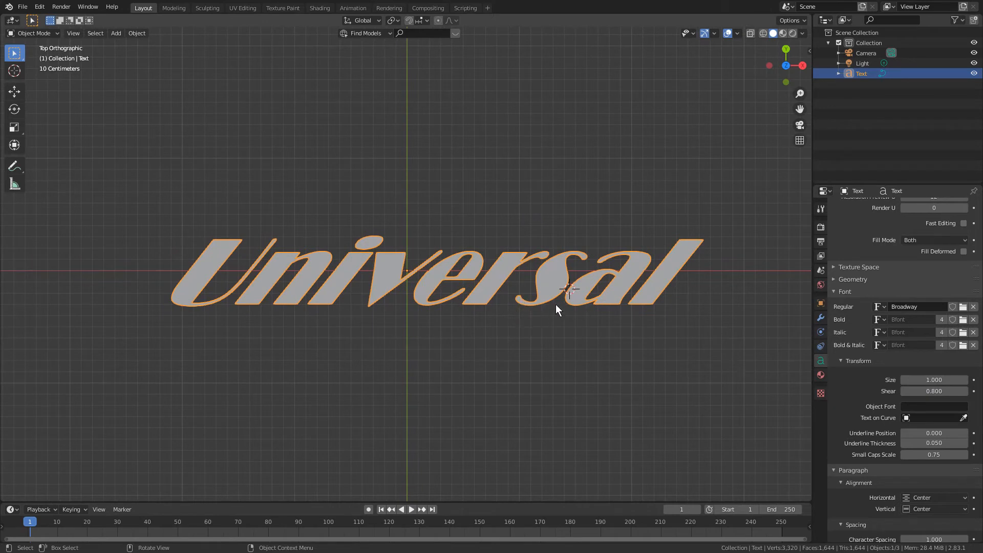
{"action": "middle_click_drag", "start_coordinate": [560, 333], "coordinate": [549, 310], "text": "shift"}
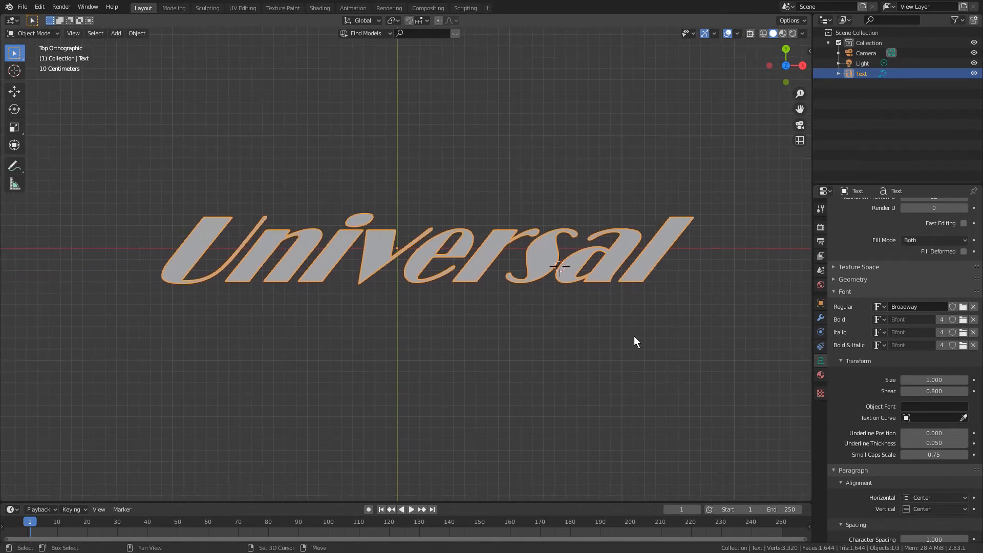
{"action": "left_click", "coordinate": [935, 392]}
{"action": "type", "text": "0"}
{"action": "key", "text": "Return"}
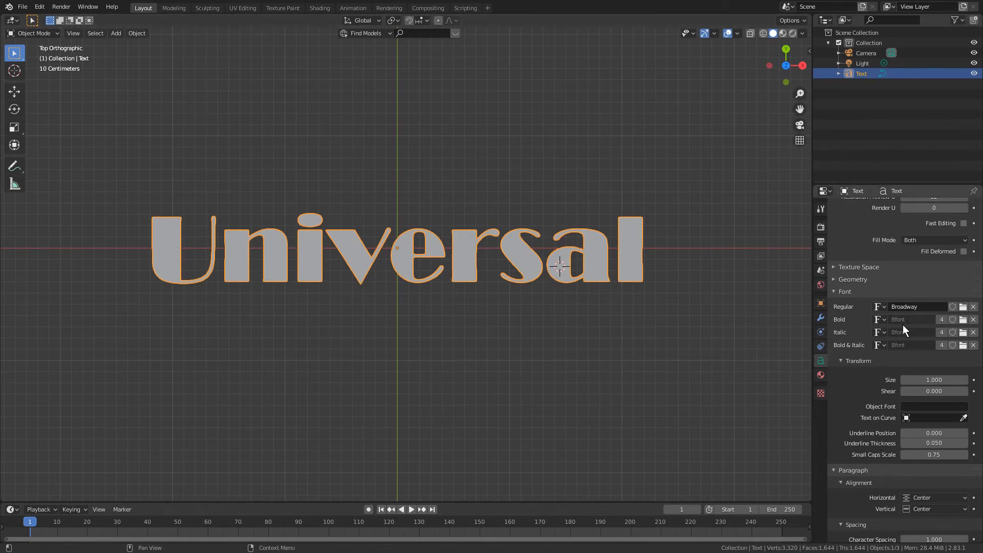
- Erase all letters of the text object in Edit Mode and re-enter "Universal" without Small Caps
{"action": "key", "text": "Tab"}
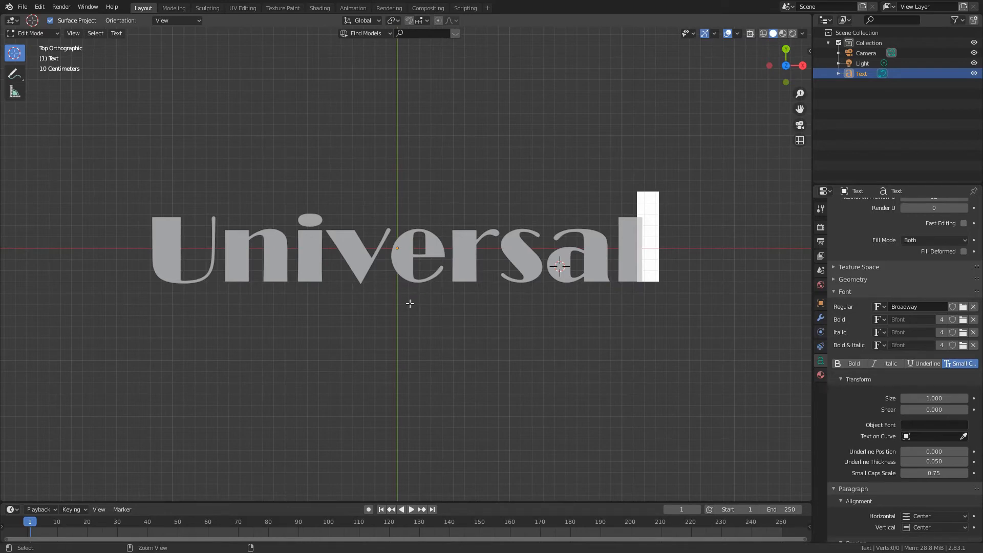
{"action": "key", "text": "ctrl+a"}
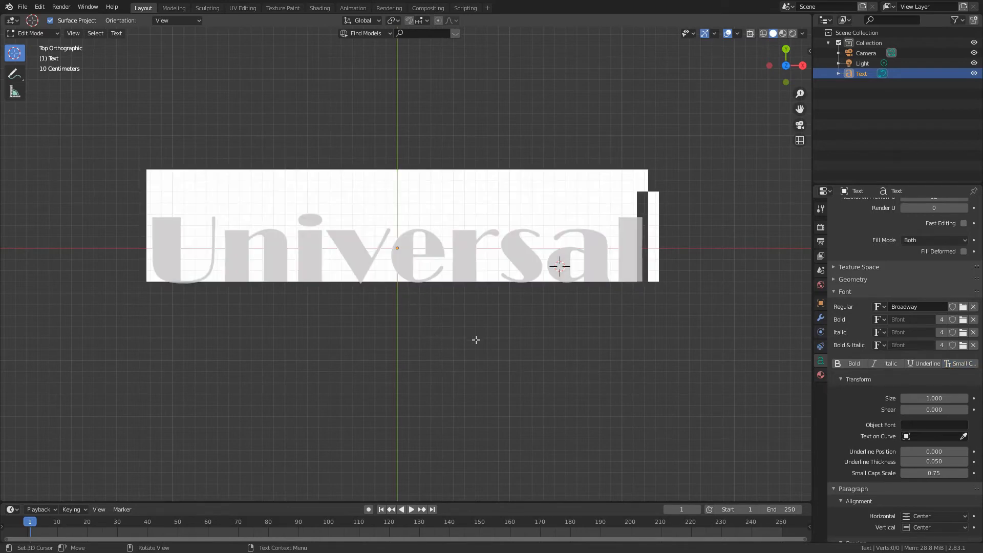
{"action": "key", "text": "BackSpace"}
{"action": "key", "text": "BackSpace"}
{"action": "key", "text": "BackSpace"}
{"action": "key", "text": "BackSpace"}
{"action": "key", "text": "BackSpace"}
{"action": "key", "text": "BackSpace"}
{"action": "key", "text": "BackSpace"}
{"action": "key", "text": "BackSpace"}
{"action": "key", "text": "BackSpace"}
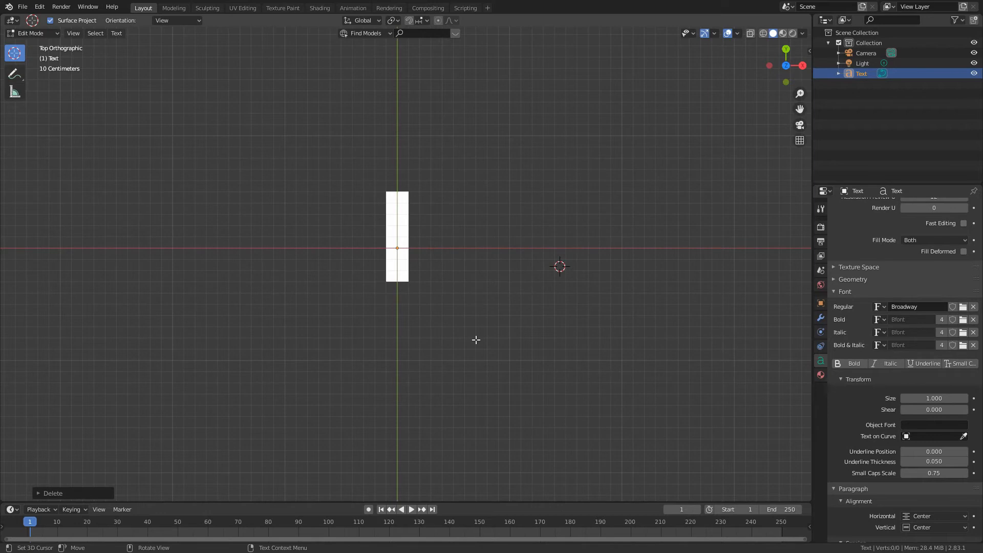
{"action": "type", "text": "U"}
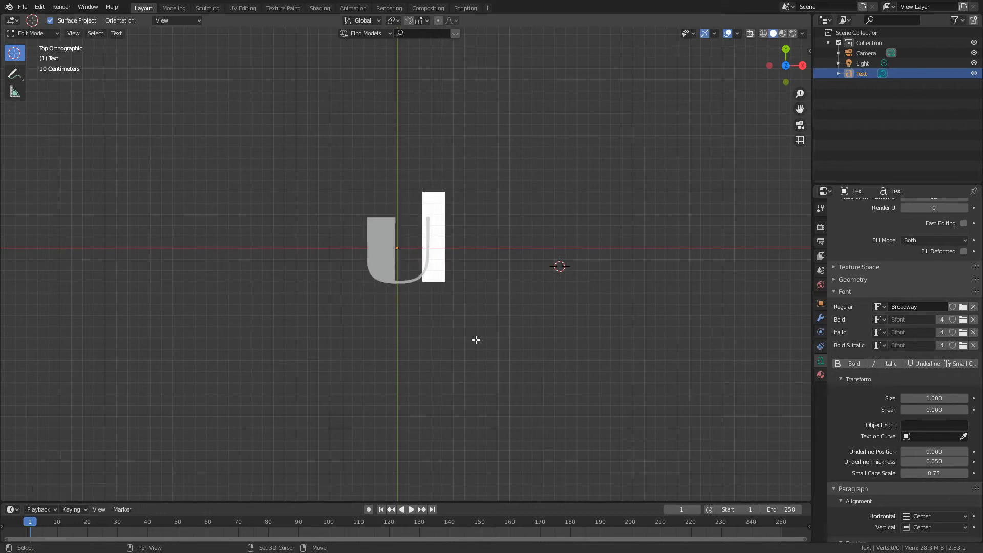
{"action": "type", "text": "niversal"}
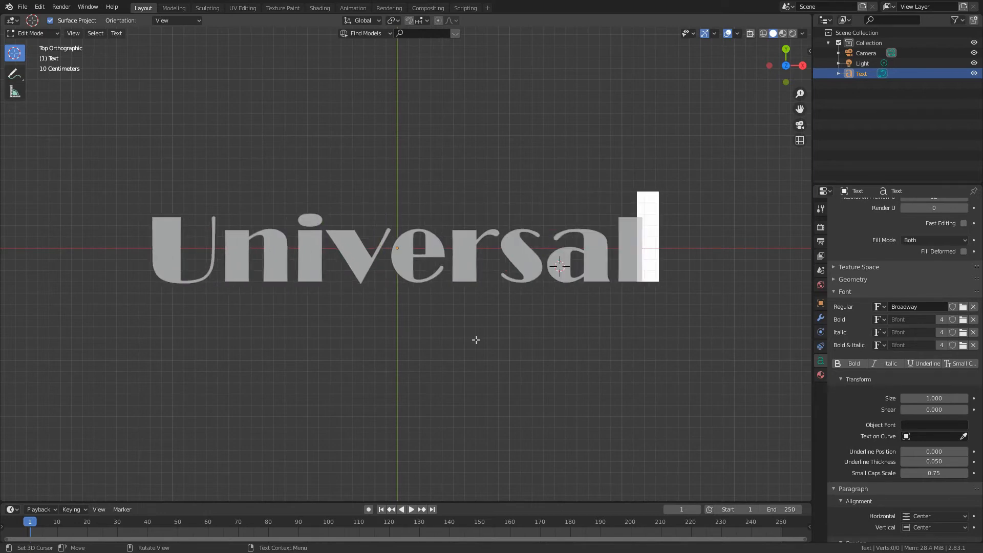
- Clear the text, enable the Small Caps style and enter "Universal" again
{"action": "key", "text": "ctrl+a"}
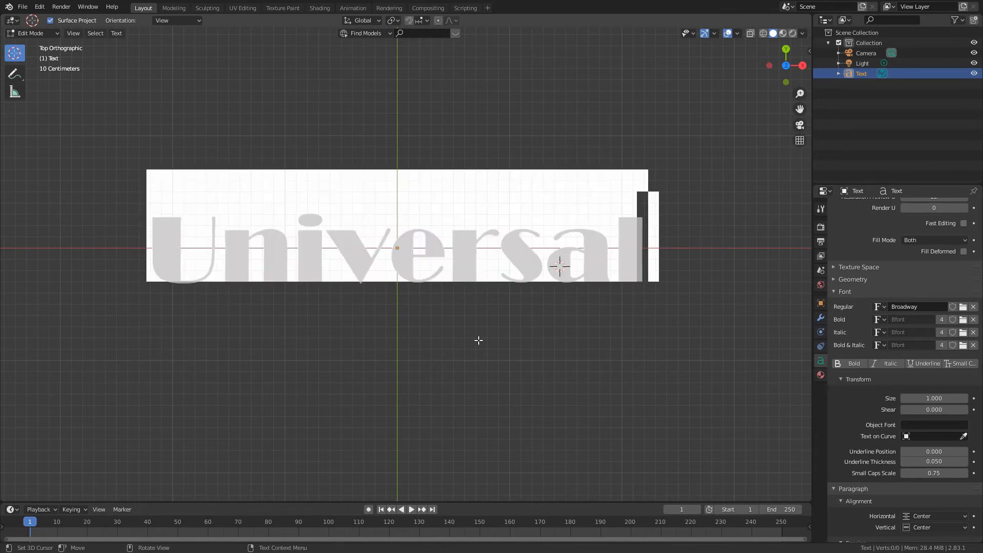
{"action": "key", "text": "BackSpace"}
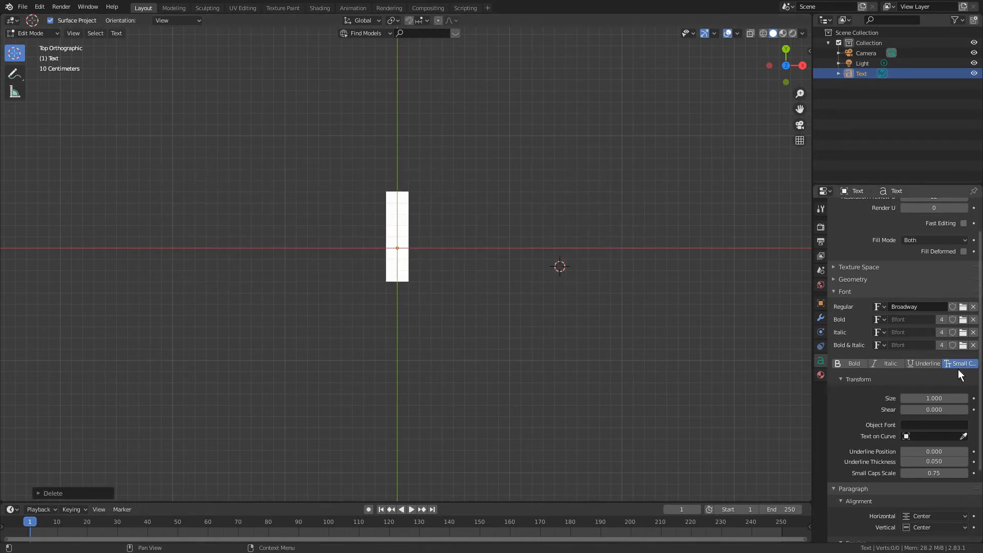
{"action": "type", "text": "Un"}
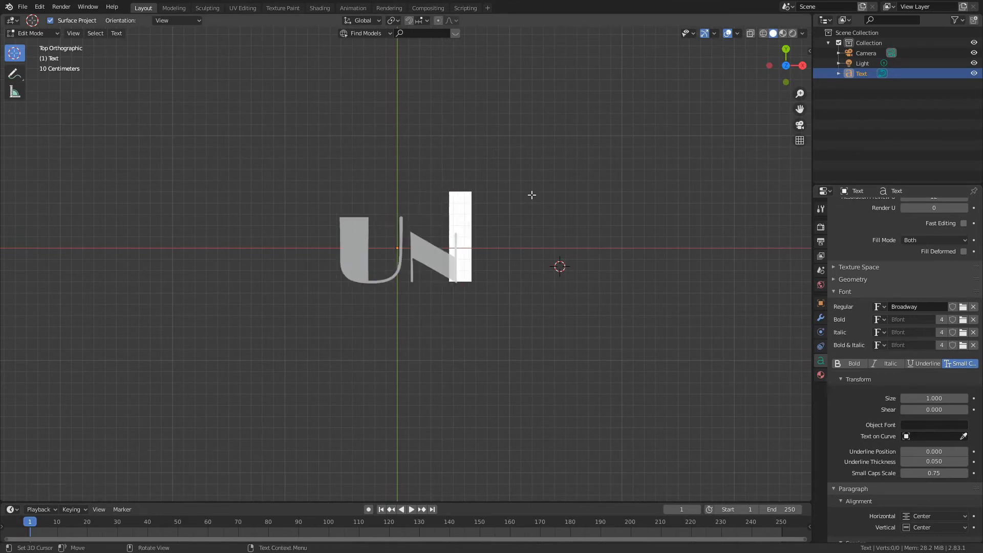
{"action": "type", "text": "iversal"}
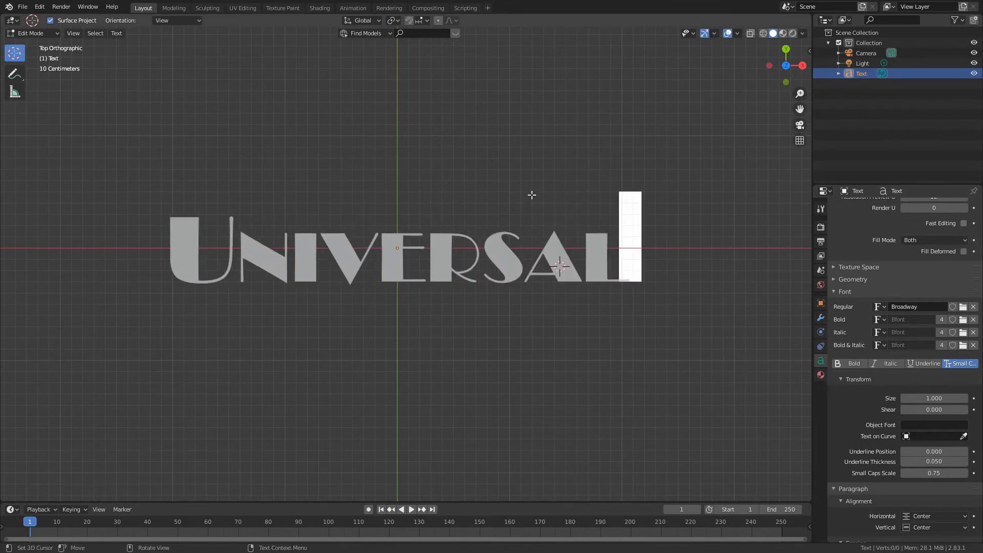
- Return to Object Mode and set the Small Caps Scale of the Universal text to 1.00
{"action": "key", "text": "Tab"}
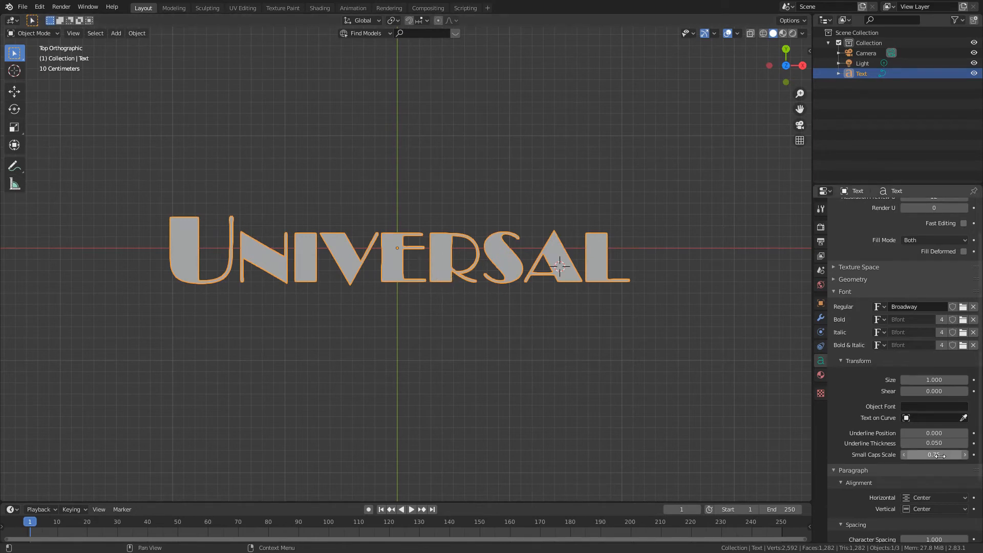
{"action": "mouse_move", "coordinate": [939, 455]}
{"action": "left_mouse_down"}
{"action": "mouse_move", "coordinate": [919, 454]}
{"action": "mouse_move", "coordinate": [947, 463]}
{"action": "left_mouse_up"}
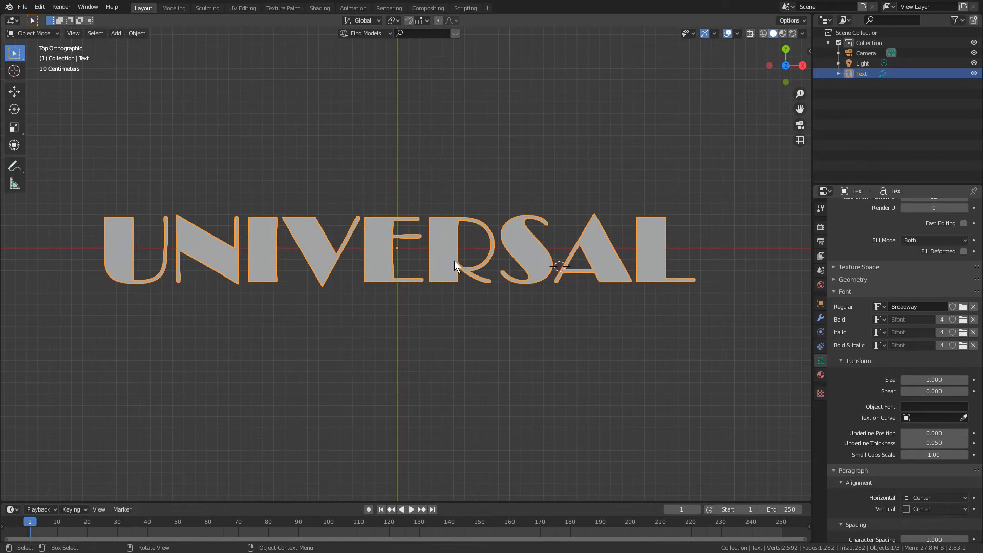
{"action": "middle_click_drag", "start_coordinate": [570, 330], "coordinate": [290, 293]}
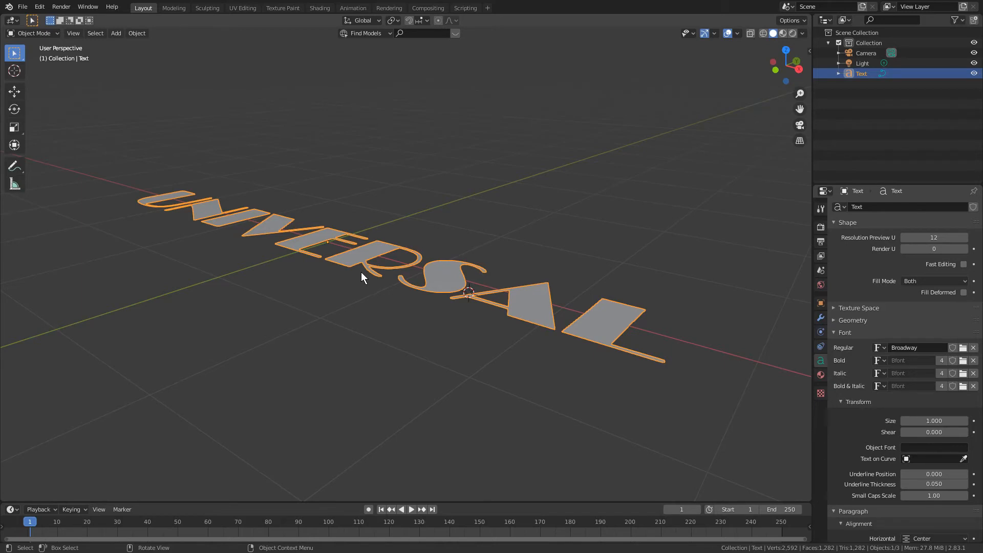
- Extrude the Universal text geometry by 0.12 m to turn the flat letters into solid 3D letters
{"action": "middle_click_drag", "start_coordinate": [361, 272], "coordinate": [370, 284]}
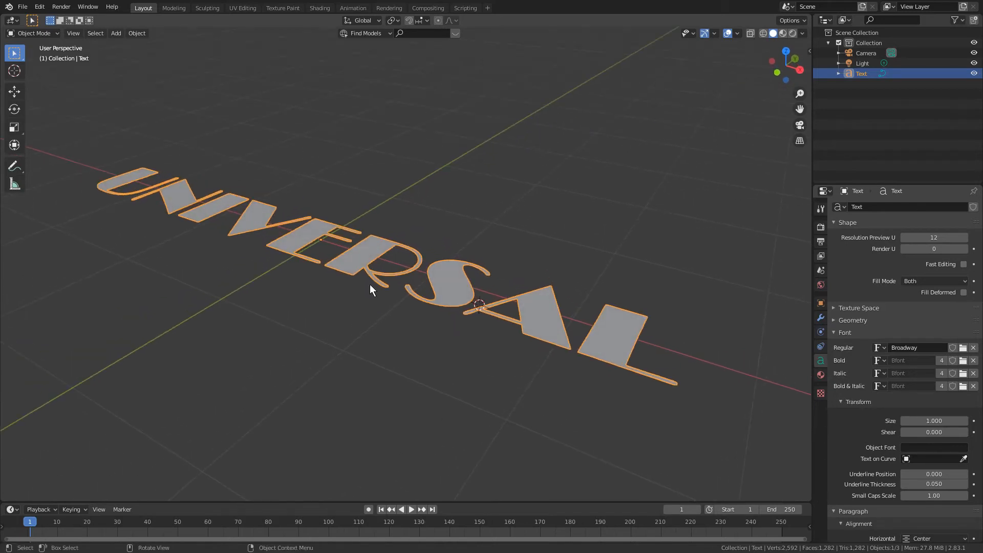
{"action": "mouse_move", "coordinate": [364, 266]}
{"action": "middle_mouse_down"}
{"action": "mouse_move", "coordinate": [388, 283]}
{"action": "mouse_move", "coordinate": [364, 265]}
{"action": "middle_mouse_up"}
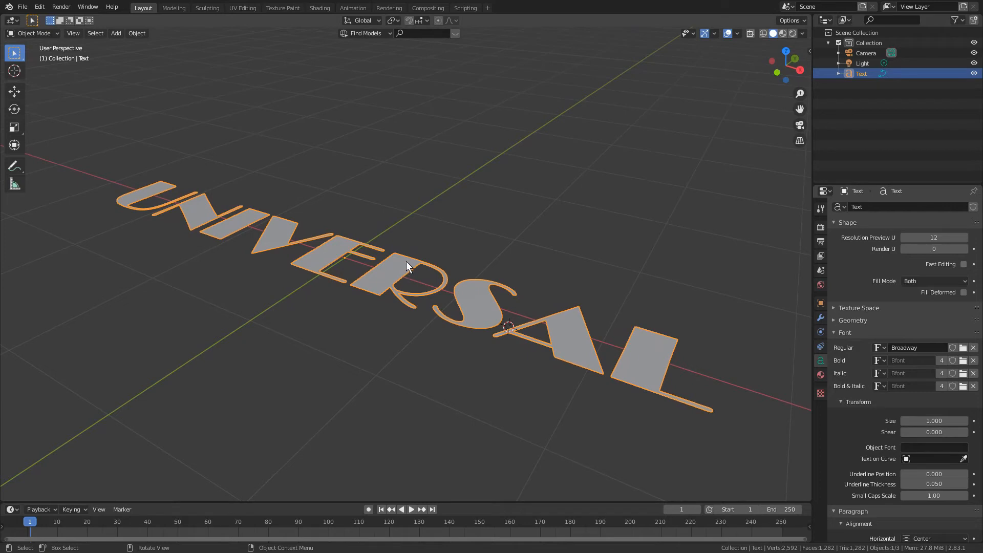
{"action": "middle_click_drag", "start_coordinate": [386, 333], "coordinate": [401, 344]}
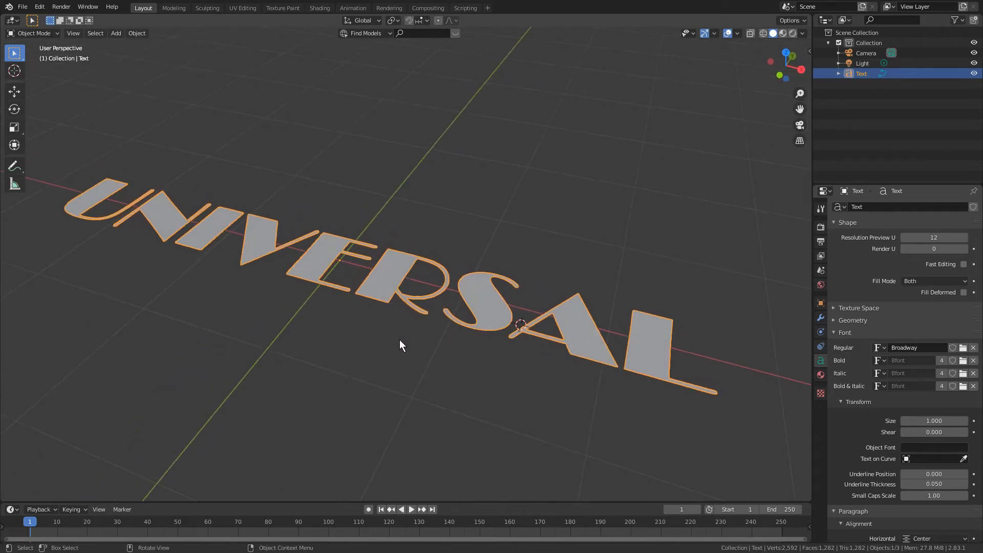
{"action": "middle_click_drag", "start_coordinate": [400, 340], "coordinate": [461, 358]}
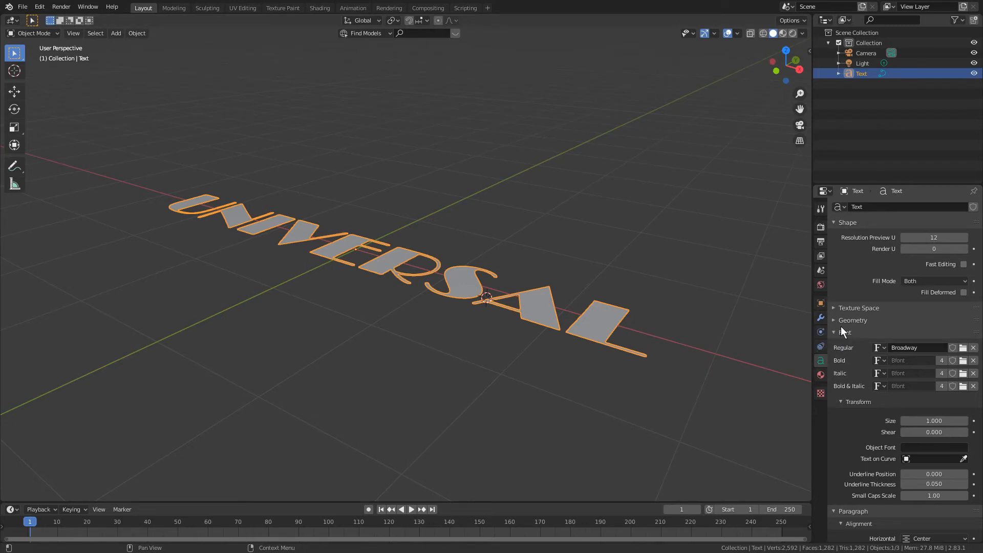
{"action": "left_click", "coordinate": [873, 320]}
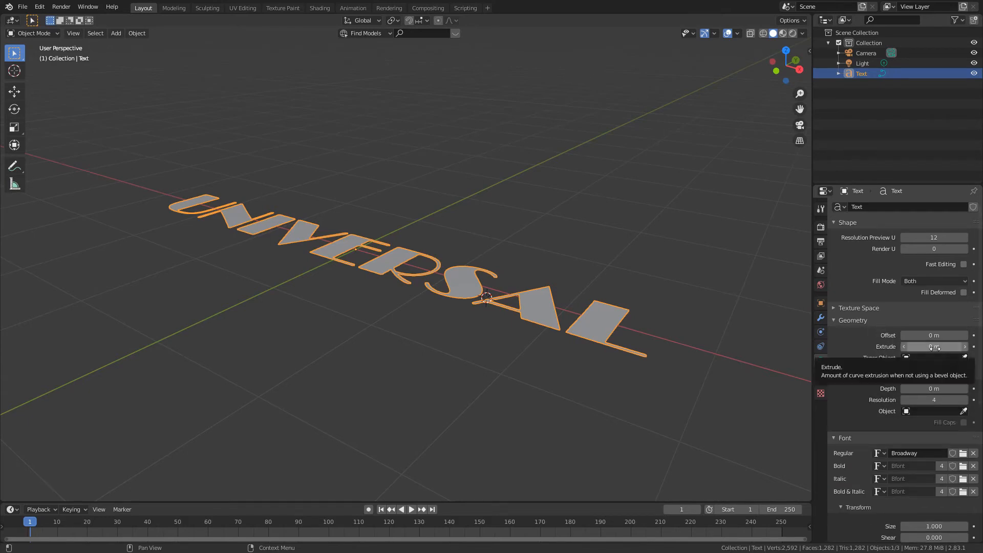
{"action": "mouse_move", "coordinate": [934, 346]}
{"action": "left_mouse_down"}
{"action": "mouse_move", "coordinate": [945, 349]}
{"action": "mouse_move", "coordinate": [934, 352]}
{"action": "left_mouse_up"}
- Inspect the edges and side walls of the extruded letters up close from several angles
{"action": "middle_click_drag", "start_coordinate": [589, 215], "coordinate": [574, 260]}
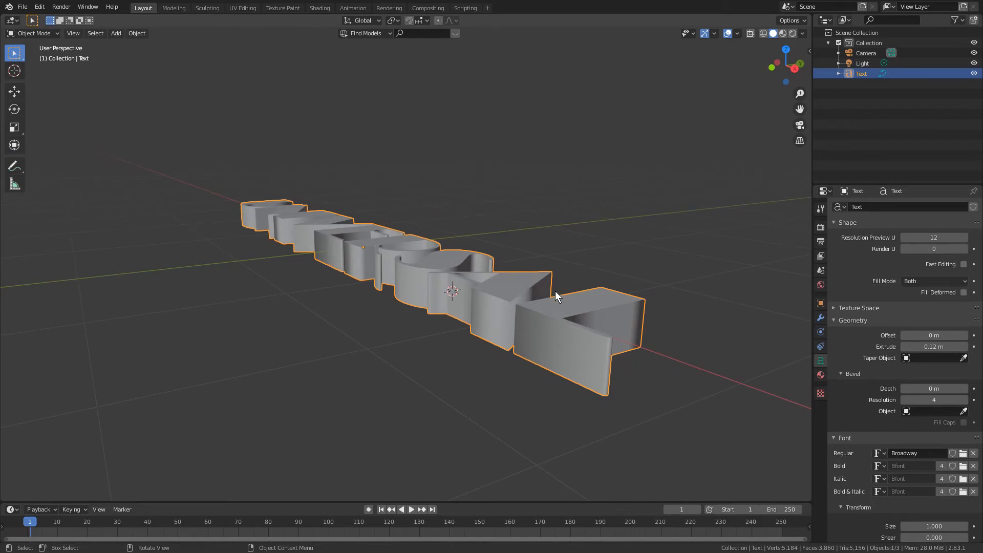
{"action": "middle_click_drag", "start_coordinate": [535, 250], "coordinate": [573, 269]}
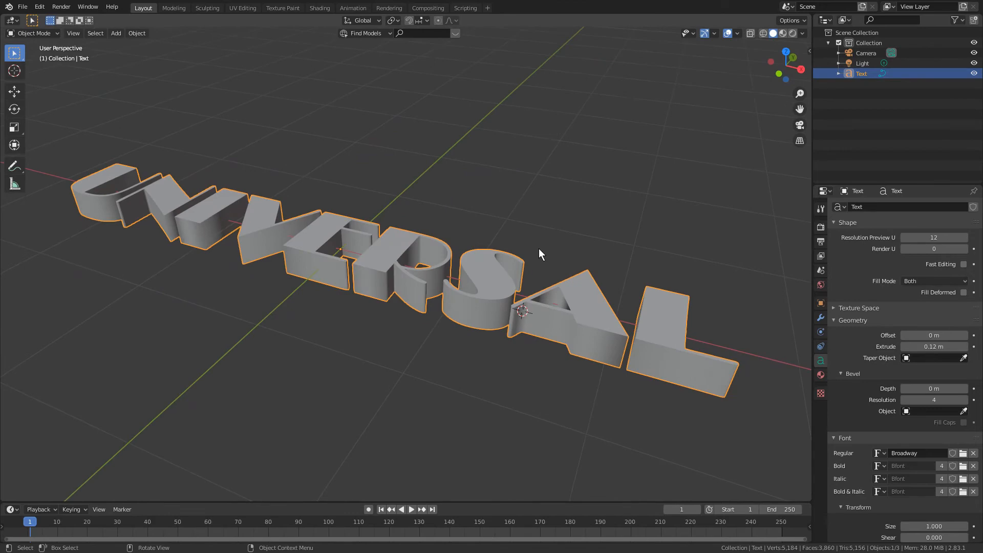
{"action": "middle_click_drag", "start_coordinate": [534, 243], "coordinate": [484, 247]}
{"action": "scroll", "coordinate": [487, 247], "scroll_direction": "up", "scroll_amount": 2}
{"action": "scroll", "coordinate": [487, 249], "scroll_direction": "down", "scroll_amount": 6}
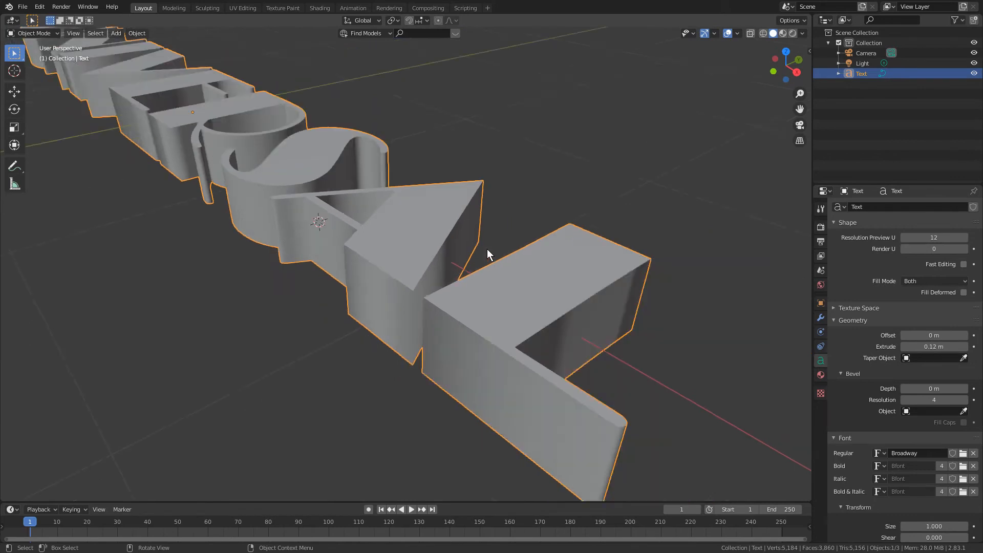
{"action": "scroll", "coordinate": [487, 249], "scroll_direction": "up", "scroll_amount": 6}
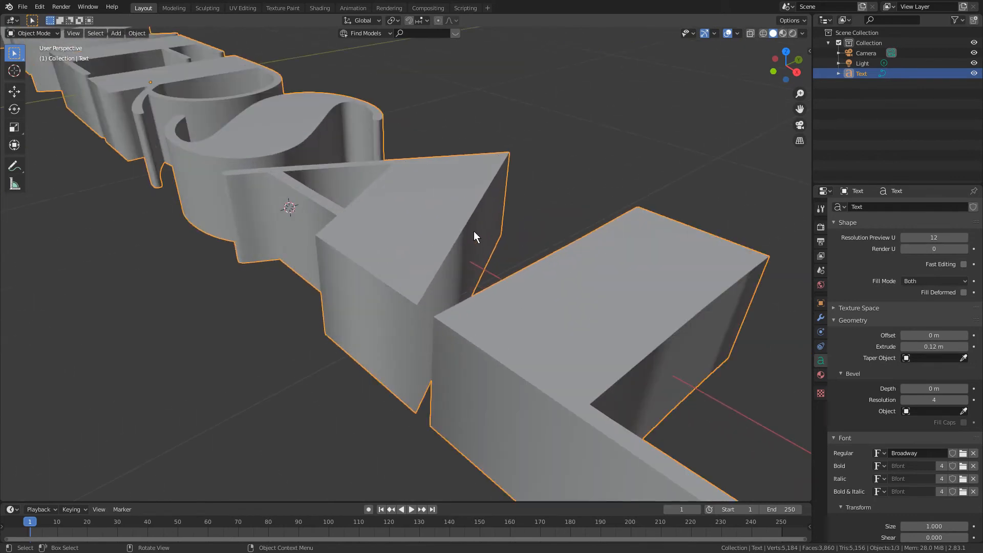
{"action": "scroll", "coordinate": [474, 233], "scroll_direction": "down", "scroll_amount": 1}
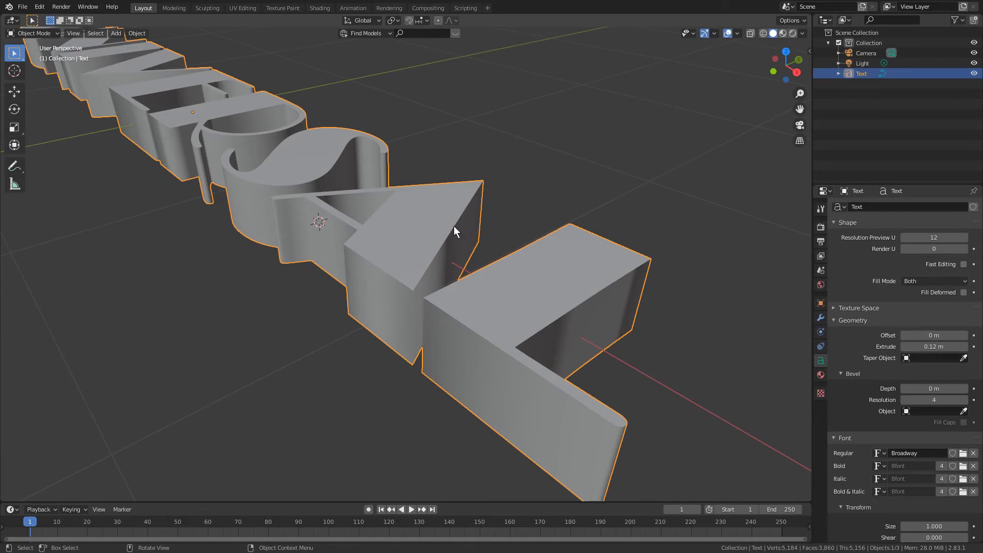
{"action": "middle_click_drag", "start_coordinate": [454, 226], "coordinate": [471, 242]}
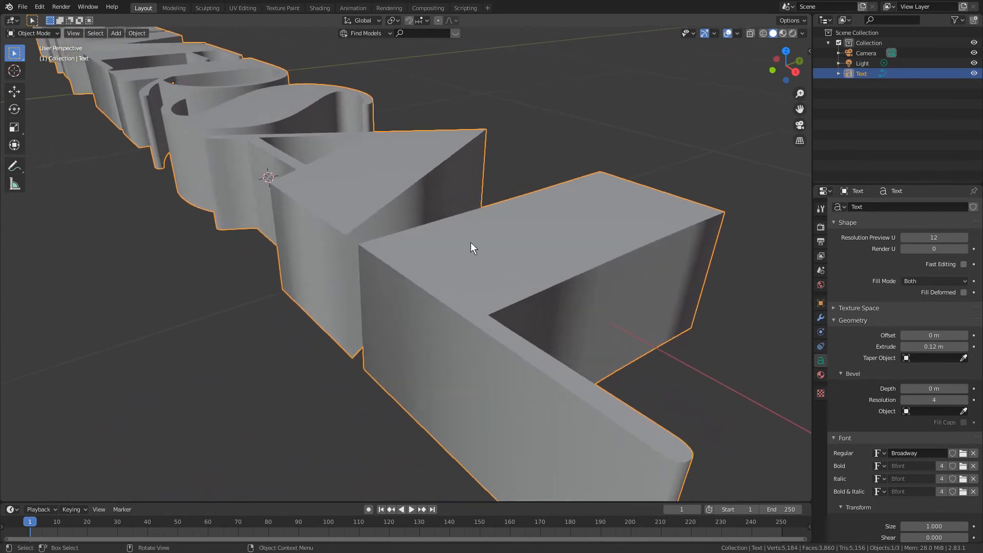
{"action": "scroll", "coordinate": [471, 242], "scroll_direction": "up", "scroll_amount": 5}
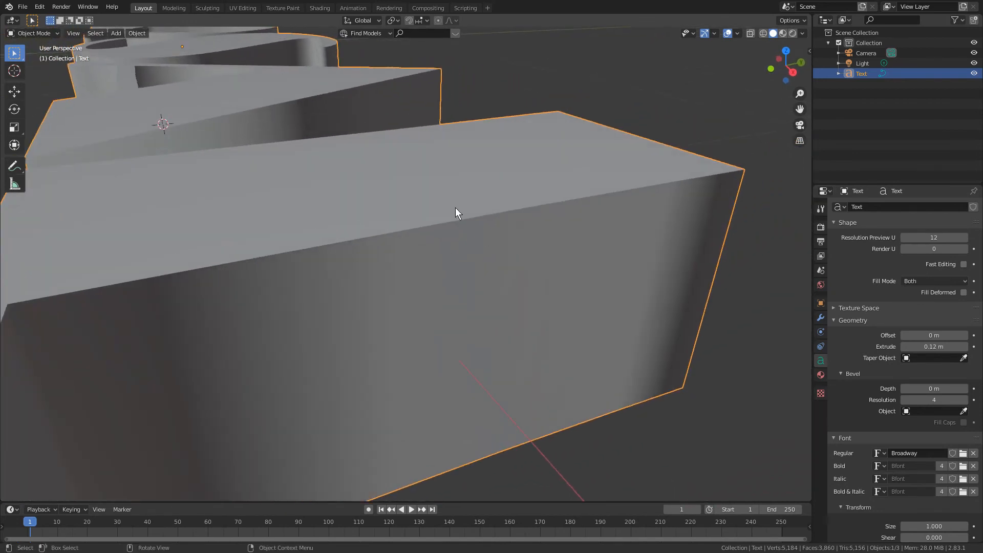
{"action": "scroll", "coordinate": [472, 215], "scroll_direction": "down", "scroll_amount": 4}
{"action": "mouse_move", "coordinate": [471, 217]}
{"action": "middle_mouse_down"}
{"action": "mouse_move", "coordinate": [456, 217]}
{"action": "mouse_move", "coordinate": [488, 222]}
{"action": "middle_mouse_up"}
{"action": "scroll", "coordinate": [489, 221], "scroll_direction": "up", "scroll_amount": 2}
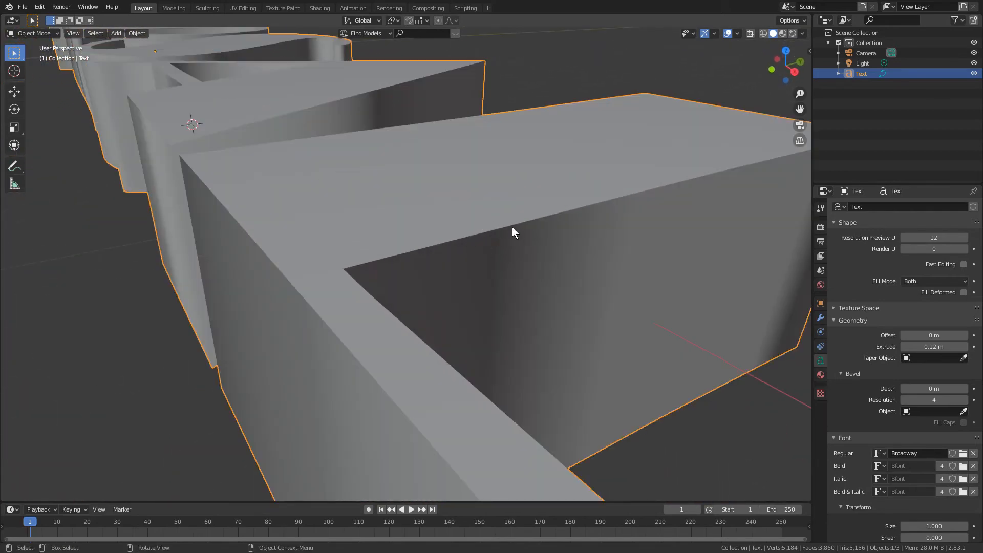
- Round the edges of the letters with a bevel depth of 0.01 m and check the L closely
{"action": "left_click", "coordinate": [966, 389]}
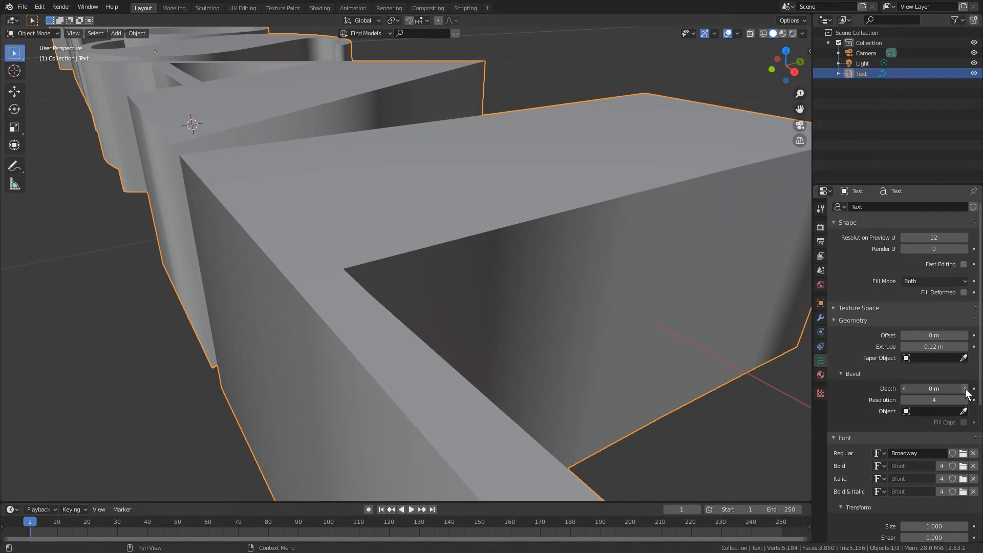
{"action": "left_click", "coordinate": [965, 388]}
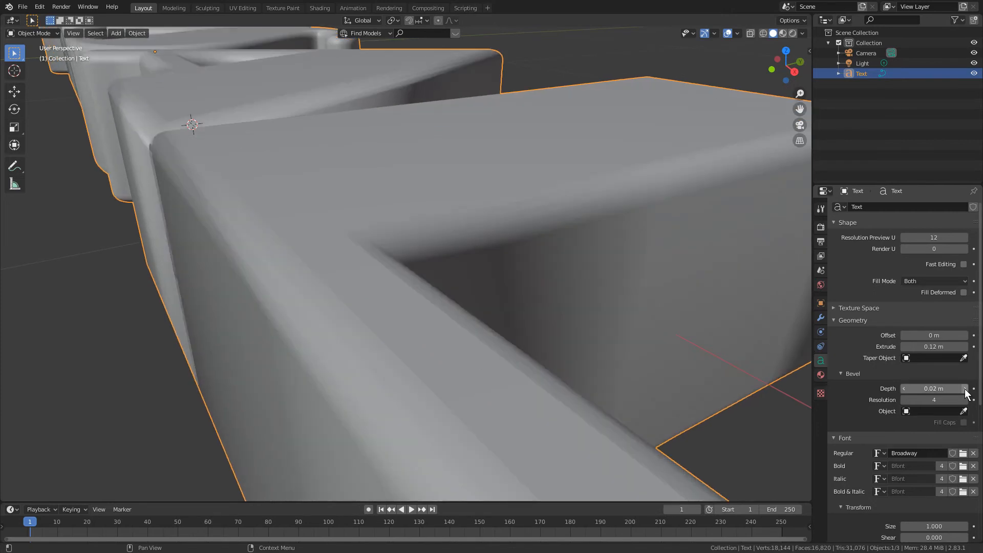
{"action": "left_click", "coordinate": [904, 388]}
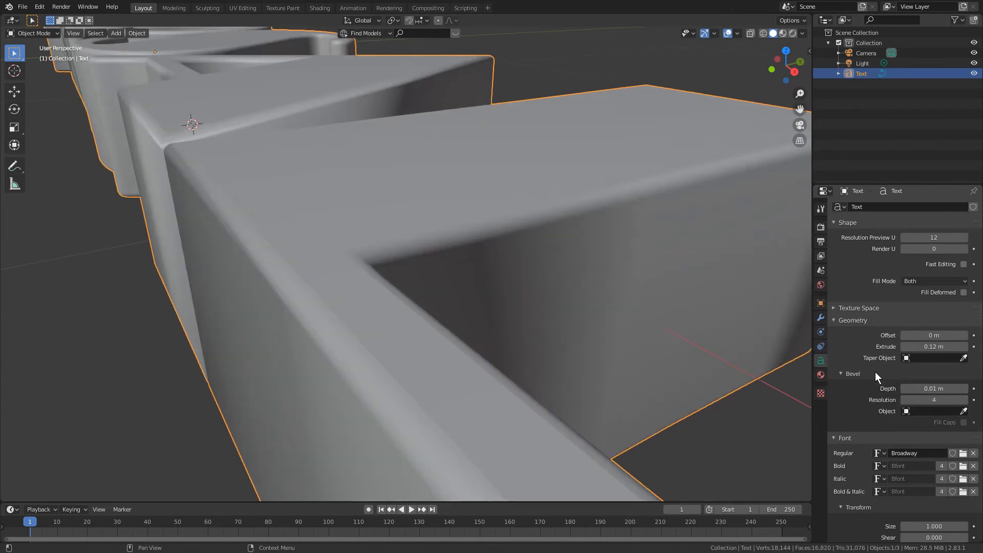
{"action": "middle_click_drag", "start_coordinate": [504, 220], "coordinate": [529, 230]}
{"action": "scroll", "coordinate": [542, 238], "scroll_direction": "down", "scroll_amount": 1}
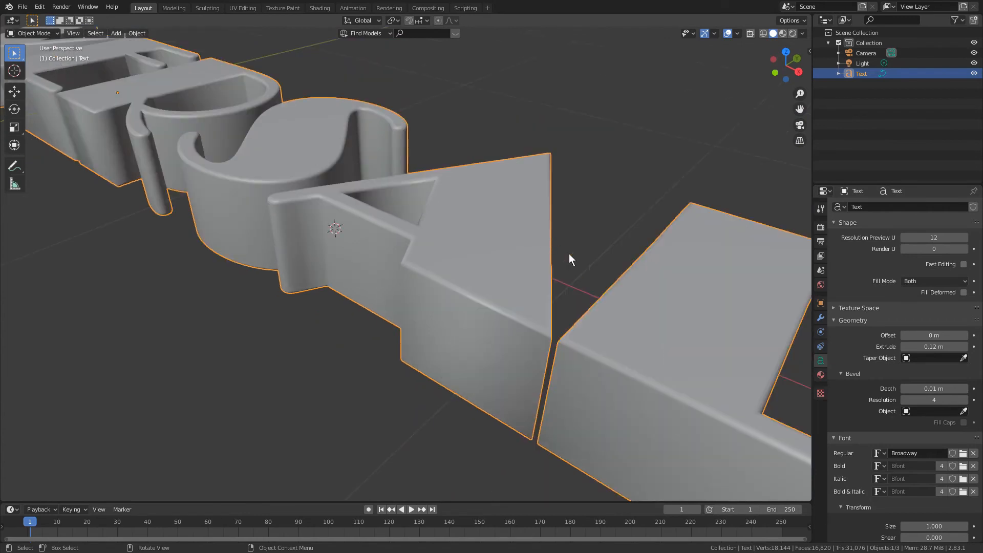
{"action": "middle_click_drag", "start_coordinate": [694, 345], "coordinate": [589, 274], "text": "shift"}
{"action": "scroll", "coordinate": [591, 276], "scroll_direction": "up", "scroll_amount": 3}
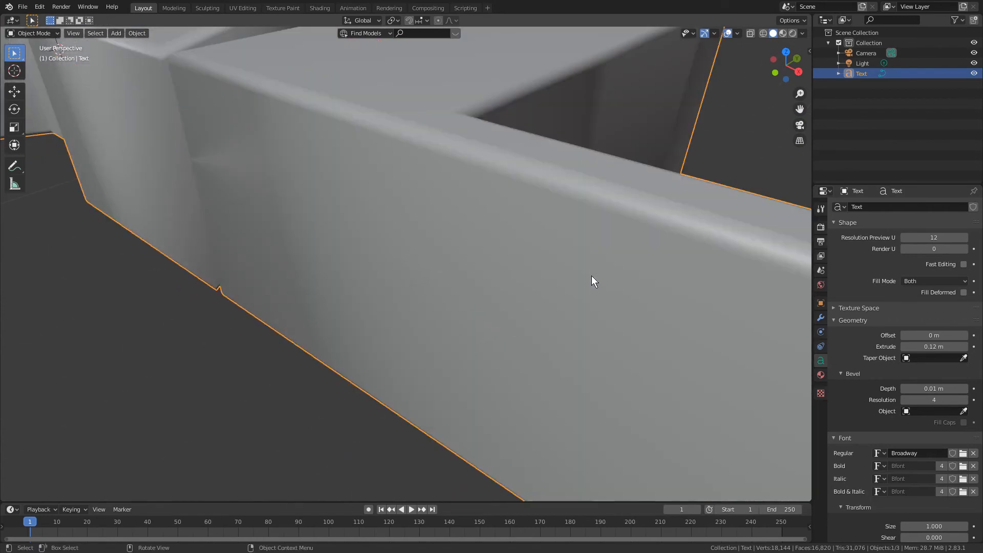
{"action": "scroll", "coordinate": [588, 277], "scroll_direction": "down", "scroll_amount": 2}
{"action": "scroll", "coordinate": [591, 277], "scroll_direction": "down", "scroll_amount": 1}
{"action": "mouse_move", "coordinate": [587, 268]}
{"action": "middle_mouse_down", "text": "shift"}
{"action": "mouse_move", "coordinate": [579, 281]}
{"action": "mouse_move", "coordinate": [582, 267]}
{"action": "middle_mouse_up", "text": "shift"}
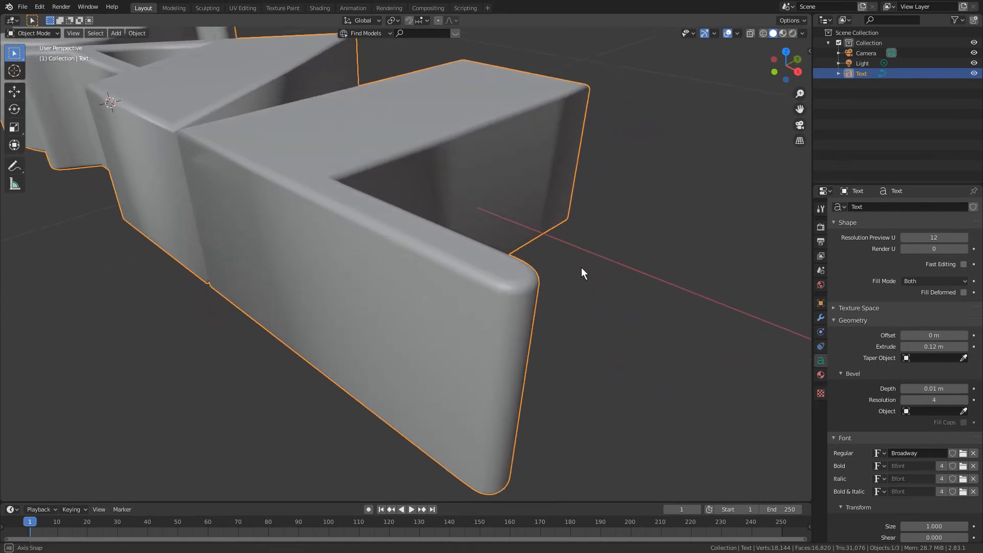
- Try the letters' bevel with its resolution lowered to 0
{"action": "left_click", "coordinate": [904, 400]}
{"action": "left_click", "coordinate": [904, 399]}
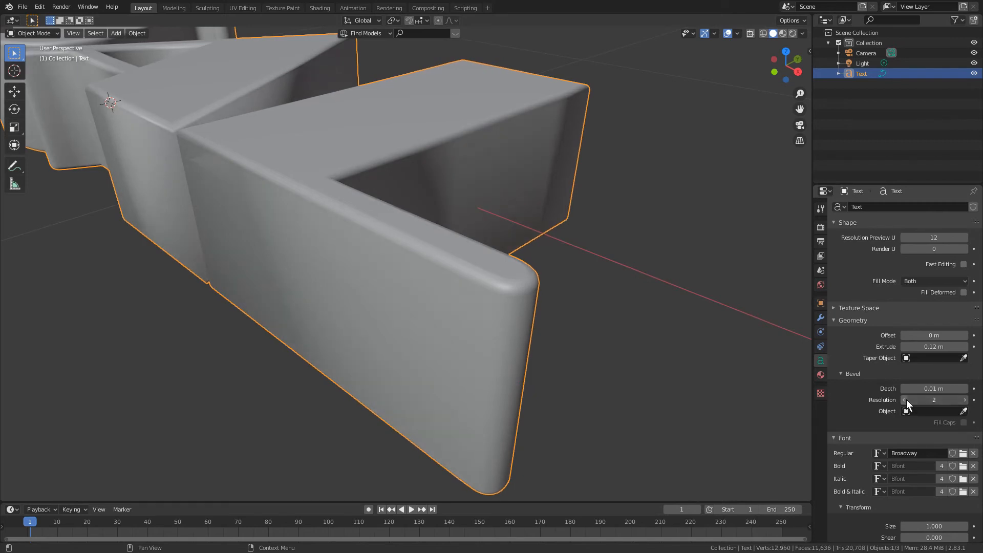
{"action": "left_click", "coordinate": [904, 399]}
{"action": "left_click", "coordinate": [904, 400]}
{"action": "middle_click_drag", "start_coordinate": [406, 192], "coordinate": [489, 247]}
{"action": "scroll", "coordinate": [489, 249], "scroll_direction": "down", "scroll_amount": 5}
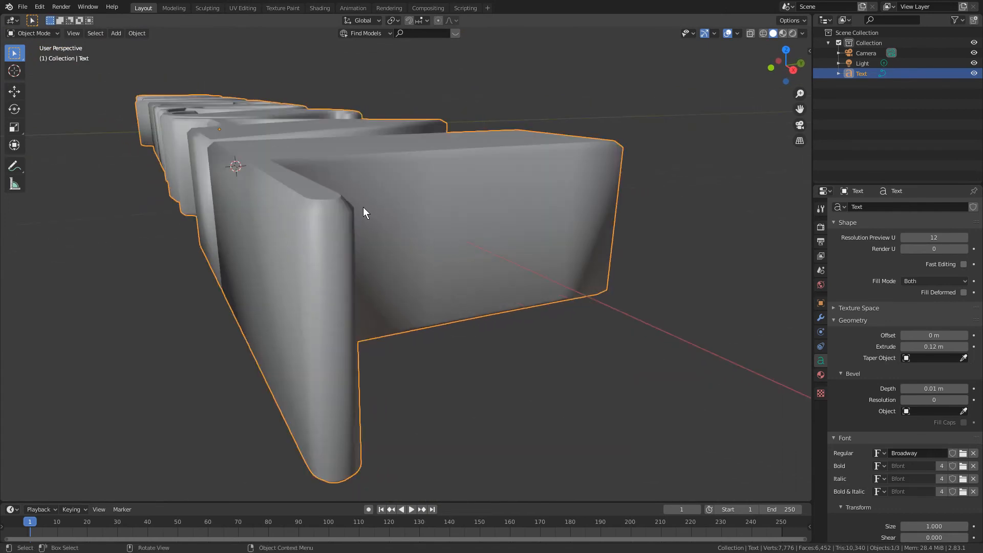
- Set the bevel resolution of the text to 5 for smoothly rounded edges
{"action": "left_click", "coordinate": [948, 399]}
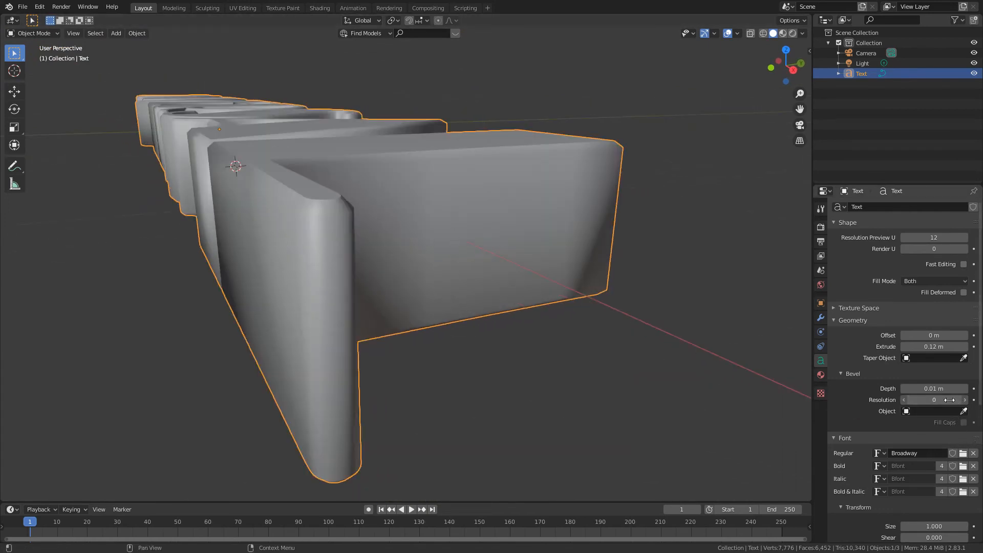
{"action": "type", "text": "5"}
{"action": "key", "text": "Return"}
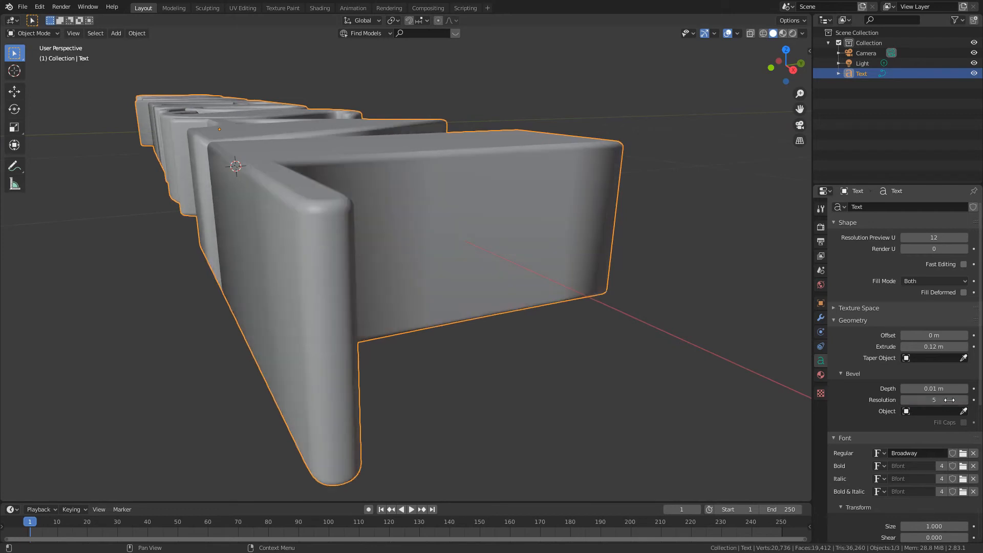
{"action": "middle_click_drag", "start_coordinate": [664, 191], "coordinate": [565, 225]}
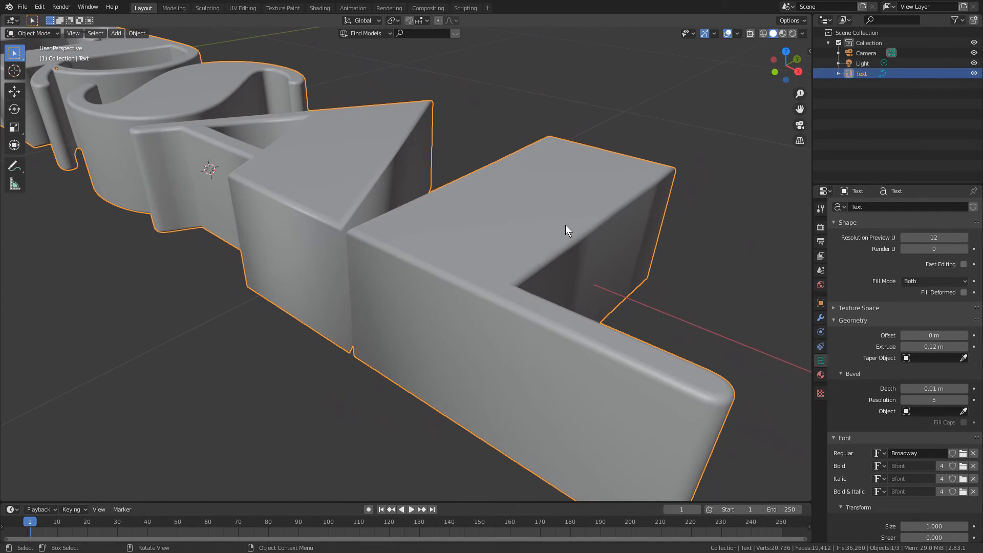
{"action": "scroll", "coordinate": [565, 225], "scroll_direction": "down", "scroll_amount": 1}
{"action": "scroll", "coordinate": [544, 239], "scroll_direction": "down", "scroll_amount": 5}
{"action": "mouse_move", "coordinate": [544, 238]}
{"action": "middle_mouse_down"}
{"action": "mouse_move", "coordinate": [490, 238]}
{"action": "mouse_move", "coordinate": [536, 243]}
{"action": "mouse_move", "coordinate": [550, 230]}
{"action": "middle_mouse_up"}
- Try a larger bevel depth of 0.03 m on the Universal text and inspect the letters
{"action": "key", "text": "KP_7"}
{"action": "middle_click_drag", "start_coordinate": [589, 313], "coordinate": [469, 241]}
{"action": "scroll", "coordinate": [650, 343], "scroll_direction": "up", "scroll_amount": 2}
{"action": "middle_click_drag", "start_coordinate": [653, 345], "coordinate": [447, 302], "text": "shift"}
{"action": "left_click_drag", "start_coordinate": [958, 388], "coordinate": [970, 389]}
{"action": "middle_click_drag", "start_coordinate": [666, 259], "coordinate": [640, 273]}
{"action": "scroll", "coordinate": [568, 265], "scroll_direction": "up", "scroll_amount": 1}
{"action": "scroll", "coordinate": [567, 266], "scroll_direction": "down", "scroll_amount": 1}
{"action": "middle_click_drag", "start_coordinate": [331, 200], "coordinate": [345, 205], "text": "shift"}
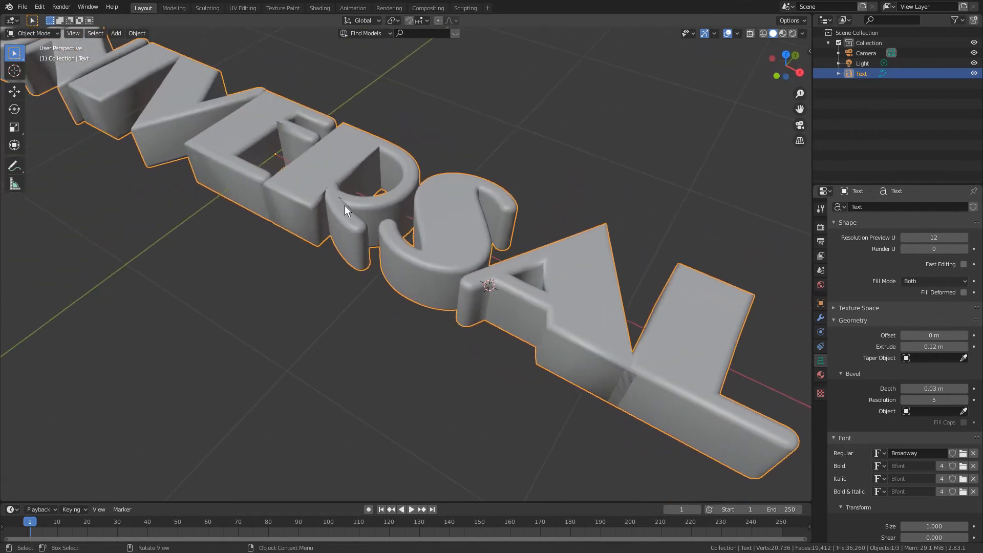
- Increase the character spacing of the Universal text to 1.200 and check the gaps between letters from the top view
{"action": "scroll", "coordinate": [917, 375], "scroll_direction": "down", "scroll_amount": 10}
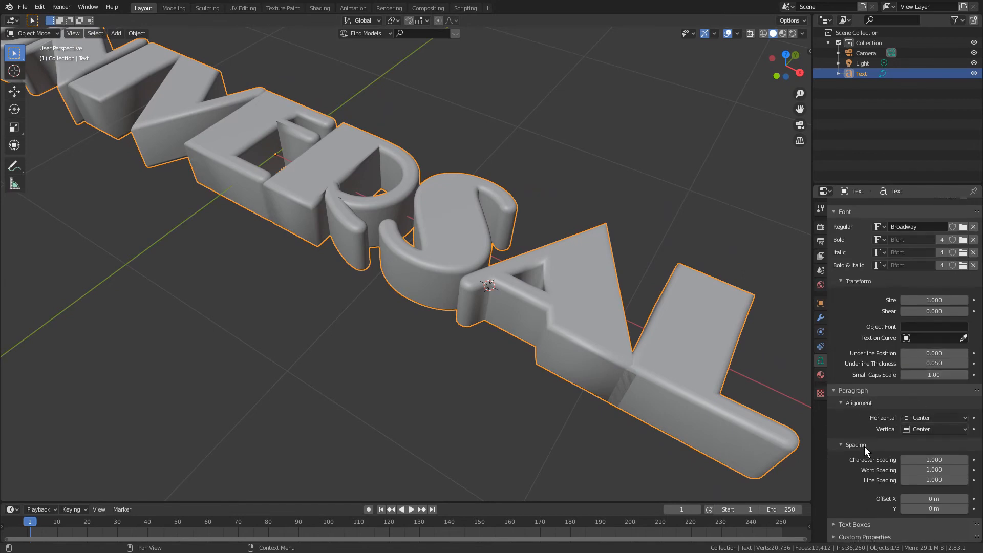
{"action": "left_click", "coordinate": [964, 460]}
{"action": "left_click", "coordinate": [965, 460]}
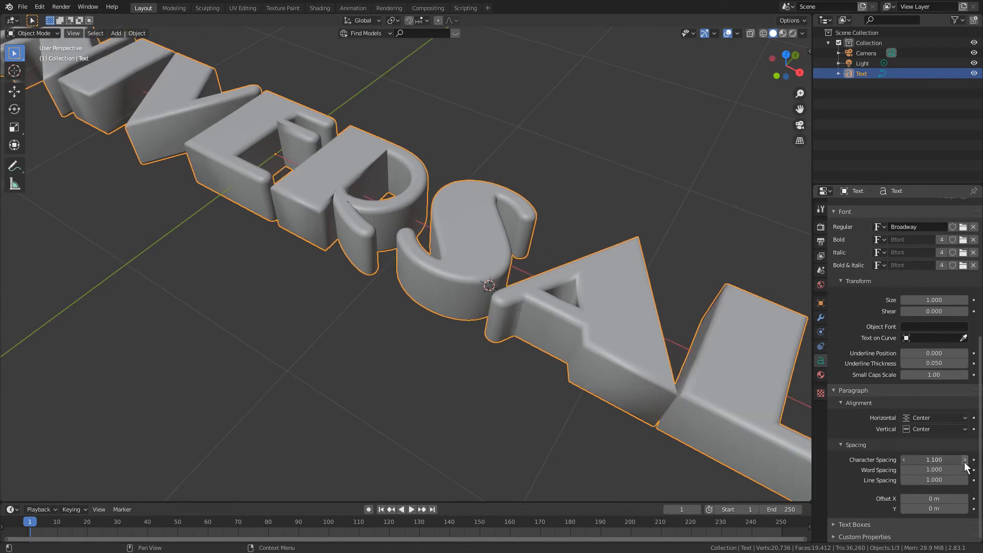
{"action": "middle_click_drag", "start_coordinate": [525, 258], "coordinate": [486, 266]}
{"action": "scroll", "coordinate": [487, 266], "scroll_direction": "down", "scroll_amount": 2}
{"action": "key", "text": "KP_7"}
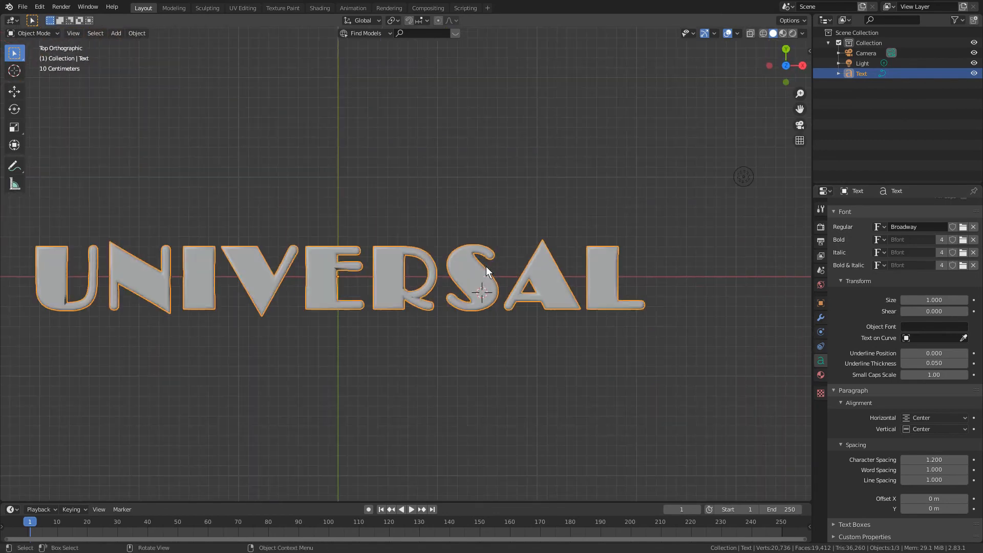
{"action": "middle_click_drag", "start_coordinate": [480, 265], "coordinate": [528, 261], "text": "shift"}
{"action": "scroll", "coordinate": [532, 282], "scroll_direction": "up", "scroll_amount": 1}
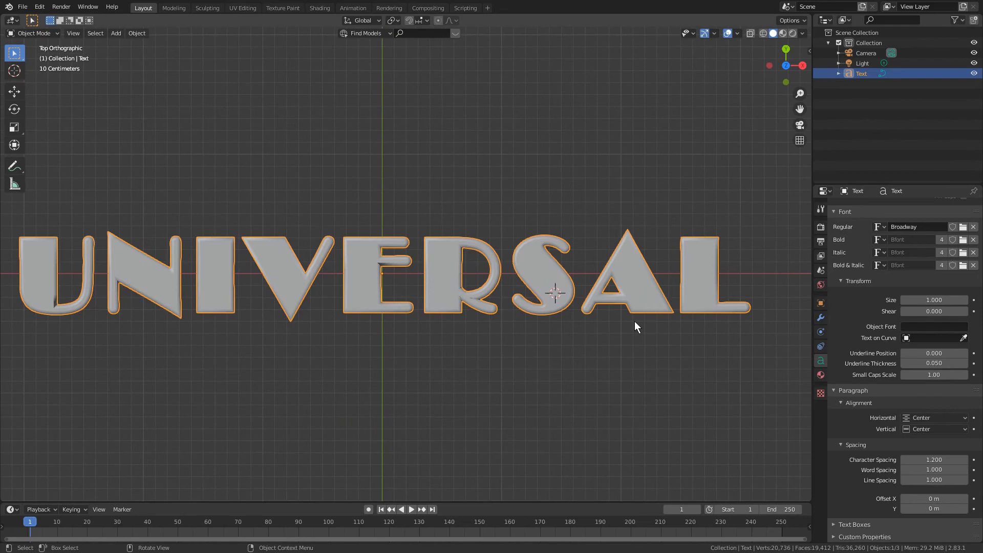
{"action": "middle_click_drag", "start_coordinate": [460, 285], "coordinate": [480, 263], "text": "shift"}
{"action": "scroll", "coordinate": [477, 266], "scroll_direction": "up", "scroll_amount": 1}
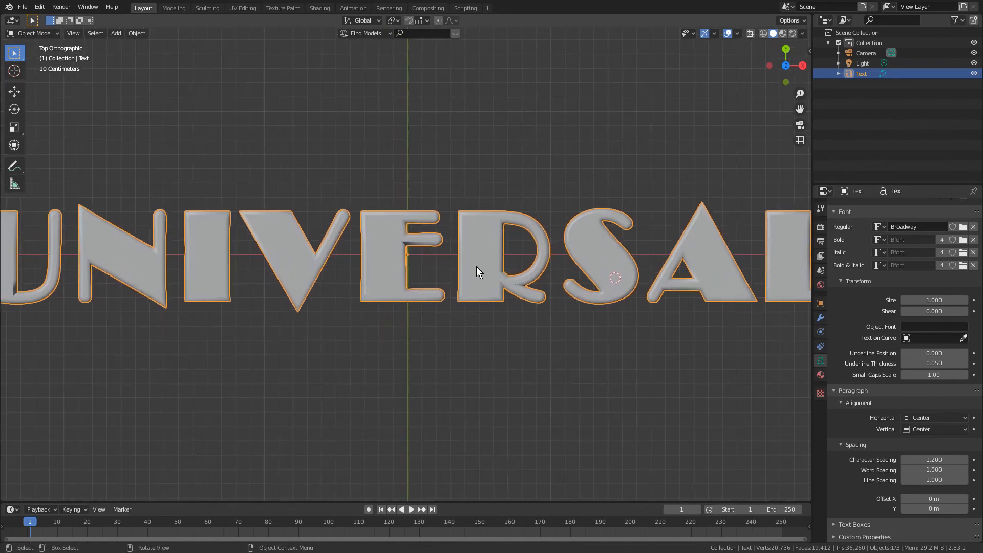
{"action": "middle_click_drag", "start_coordinate": [413, 272], "coordinate": [560, 306], "text": "shift"}
{"action": "scroll", "coordinate": [322, 285], "scroll_direction": "up", "scroll_amount": 2}
{"action": "middle_click_drag", "start_coordinate": [323, 285], "coordinate": [416, 283], "text": "shift"}
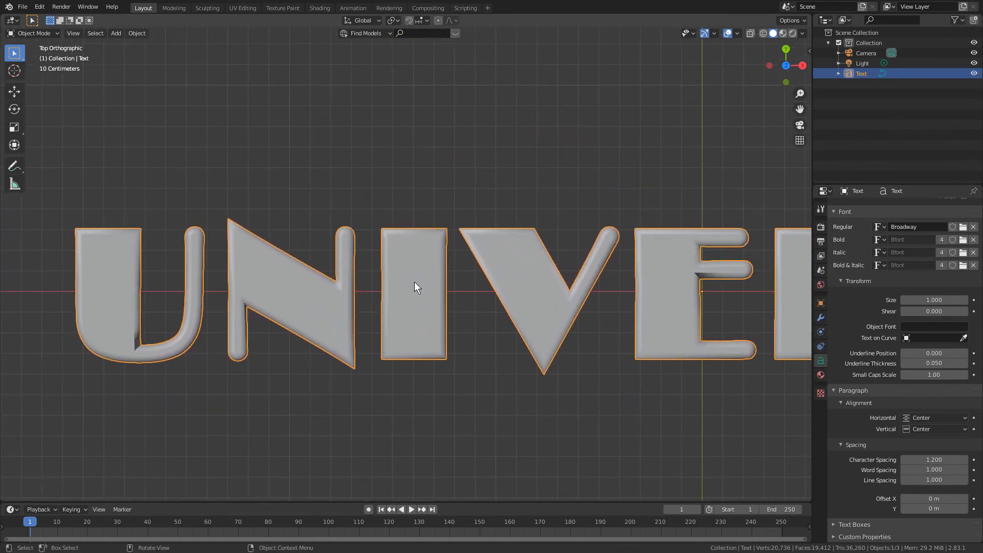
- Set the bevel depth of the Universal text to 0.015 m and view the whole word in perspective
{"action": "scroll", "coordinate": [941, 376], "scroll_direction": "up", "scroll_amount": 8}
{"action": "scroll", "coordinate": [941, 374], "scroll_direction": "up", "scroll_amount": 3}
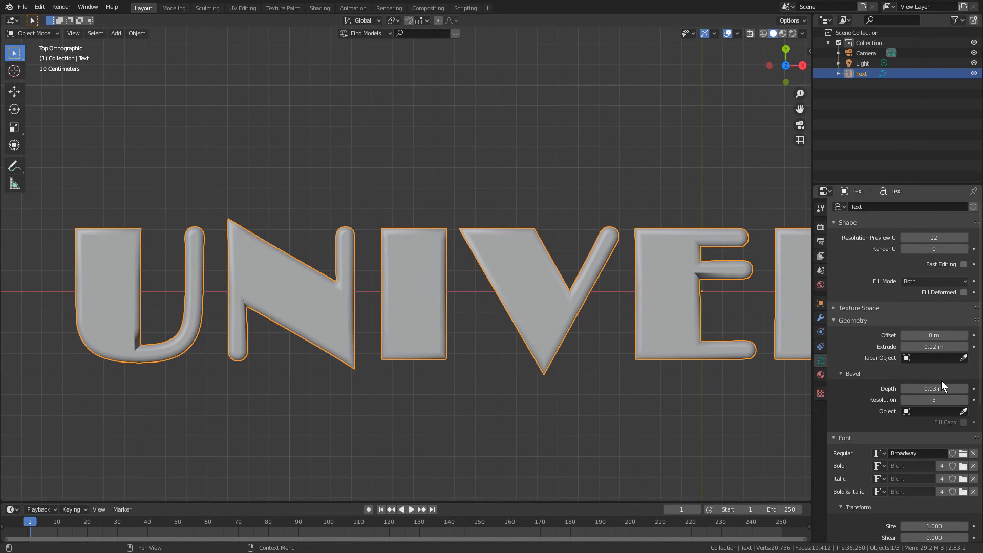
{"action": "left_click", "coordinate": [905, 388]}
{"action": "left_click", "coordinate": [904, 388]}
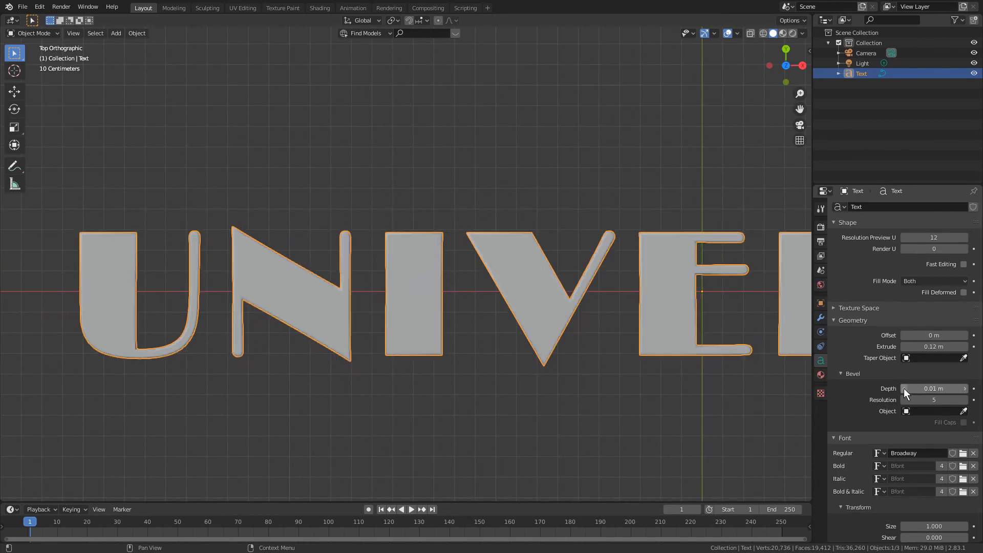
{"action": "left_click", "coordinate": [943, 390]}
{"action": "key", "text": "BackSpace"}
{"action": "type", "text": ".015"}
{"action": "key", "text": "Return"}
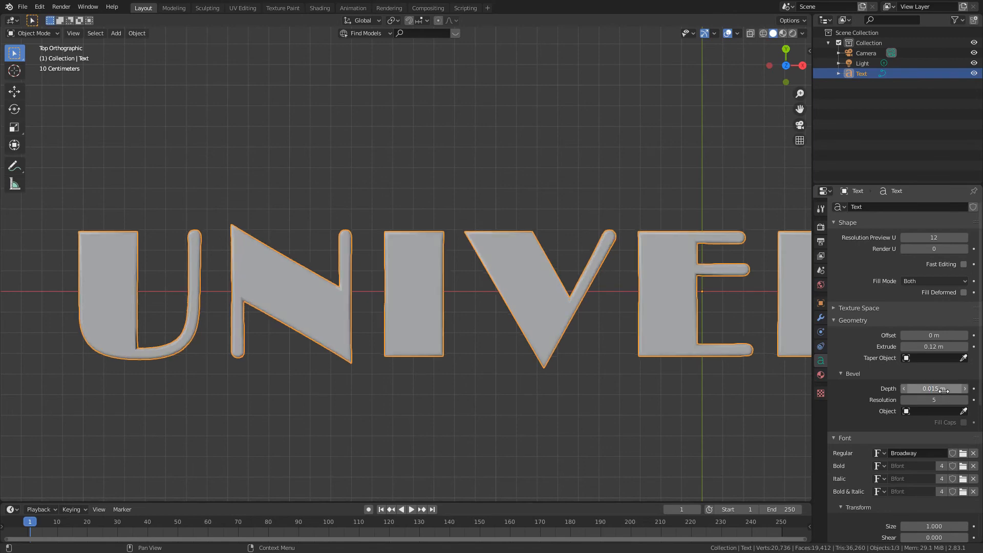
{"action": "middle_click_drag", "start_coordinate": [704, 371], "coordinate": [564, 300]}
{"action": "scroll", "coordinate": [649, 309], "scroll_direction": "down", "scroll_amount": 1}
{"action": "scroll", "coordinate": [566, 313], "scroll_direction": "down", "scroll_amount": 1}
{"action": "middle_click_drag", "start_coordinate": [612, 321], "coordinate": [579, 318], "text": "shift"}
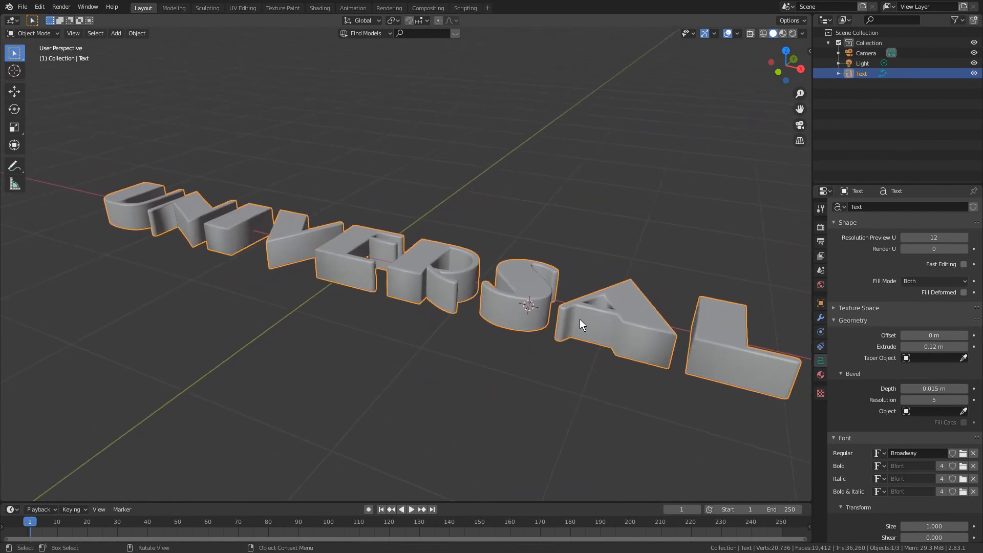
- Stand the Universal text upright by setting its X rotation to 90°, and check the letters from the front and at an angle
{"action": "left_click", "coordinate": [809, 51]}
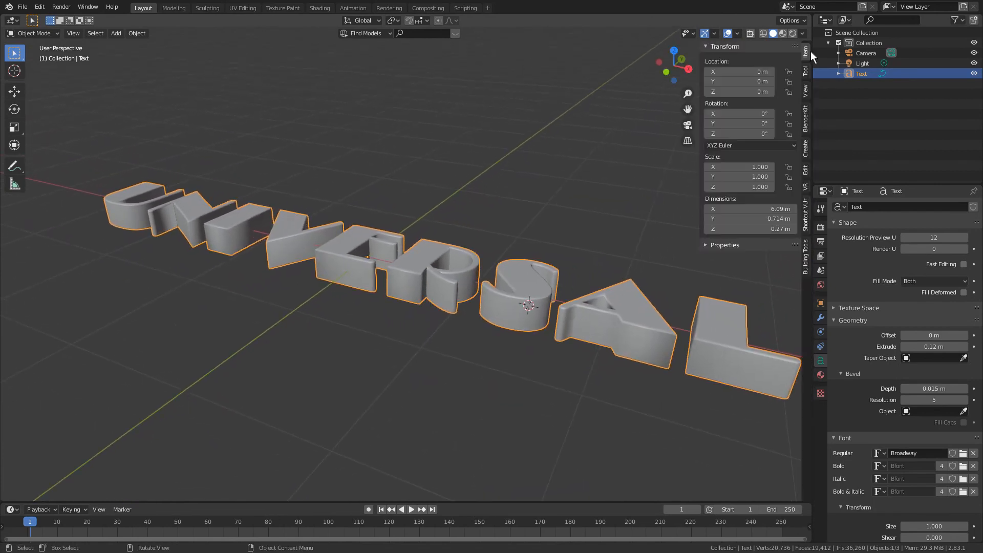
{"action": "left_click", "coordinate": [741, 115]}
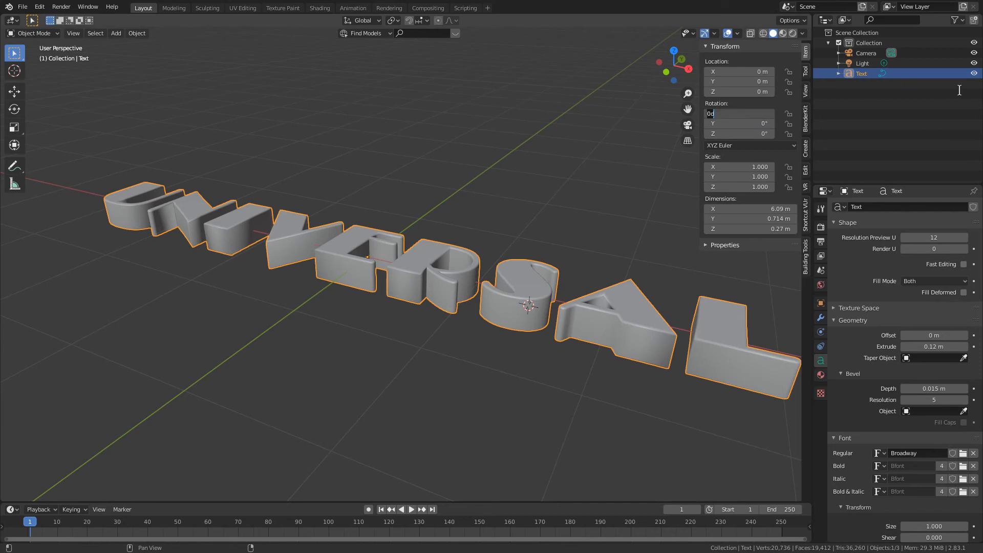
{"action": "type", "text": "90"}
{"action": "key", "text": "Return"}
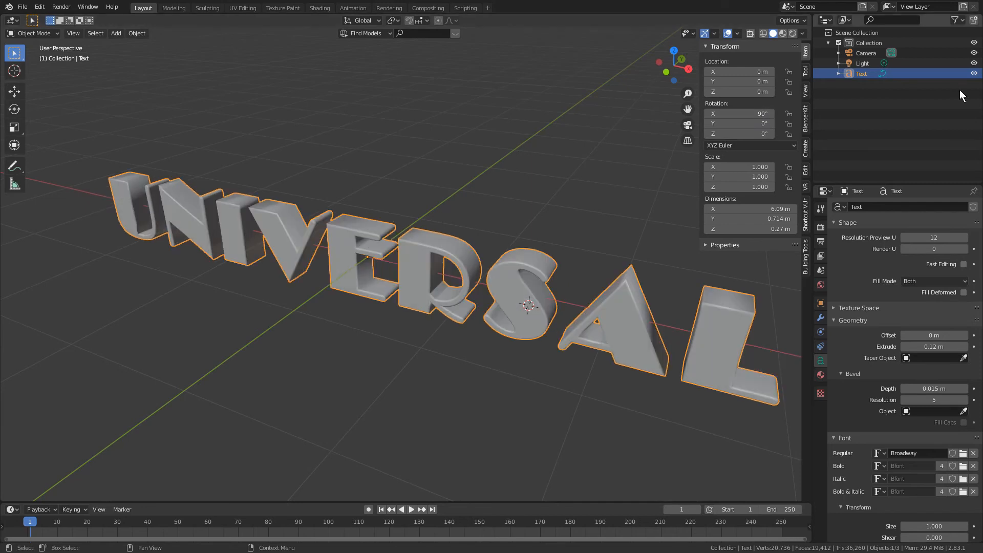
{"action": "left_click", "coordinate": [619, 112]}
{"action": "scroll", "coordinate": [637, 173], "scroll_direction": "down", "scroll_amount": 3}
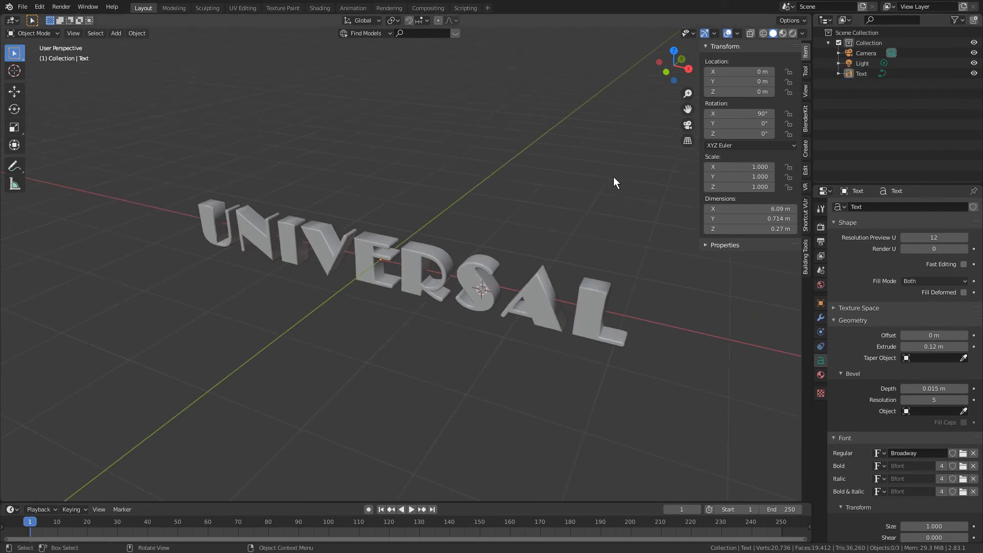
{"action": "key", "text": "KP_1"}
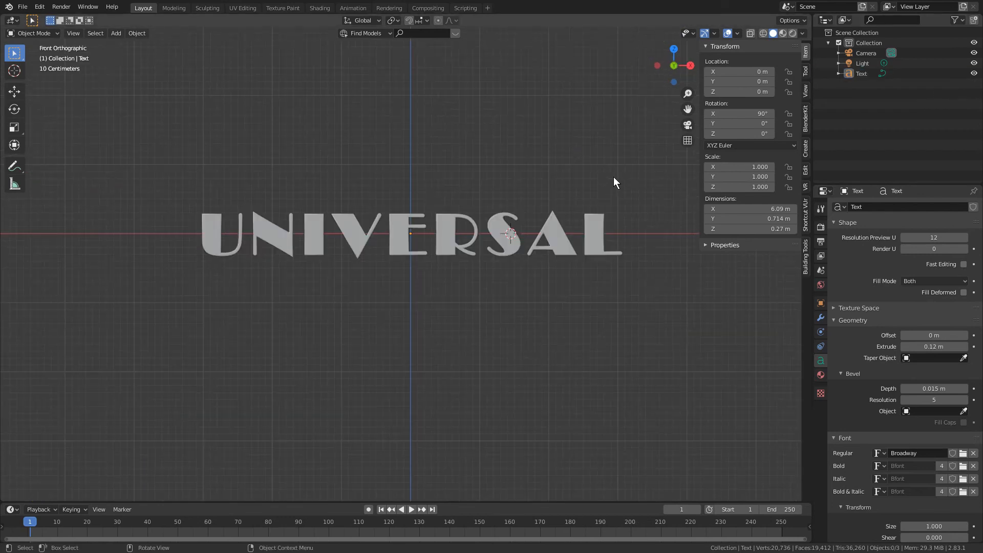
{"action": "scroll", "coordinate": [606, 182], "scroll_direction": "up", "scroll_amount": 3}
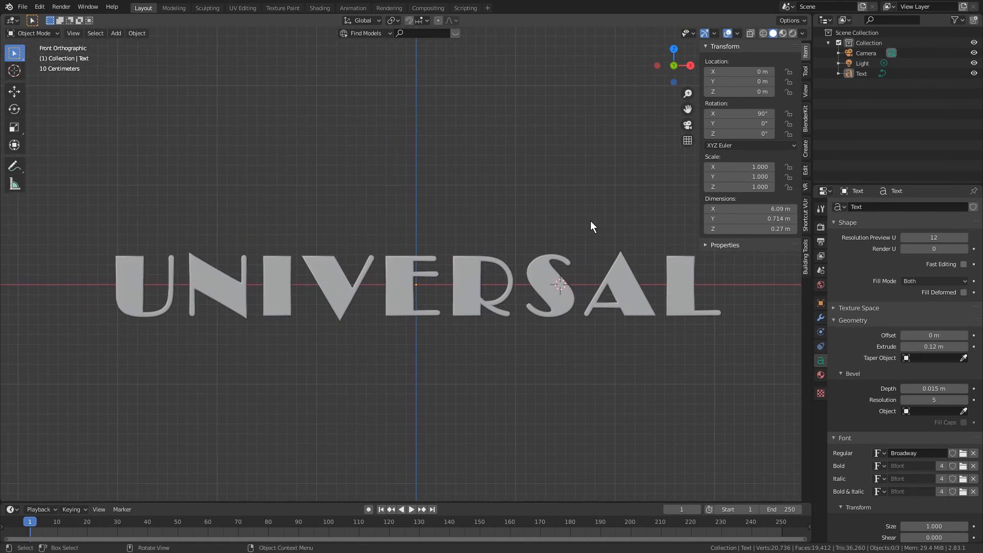
{"action": "middle_click_drag", "start_coordinate": [577, 223], "coordinate": [496, 236], "text": "shift"}
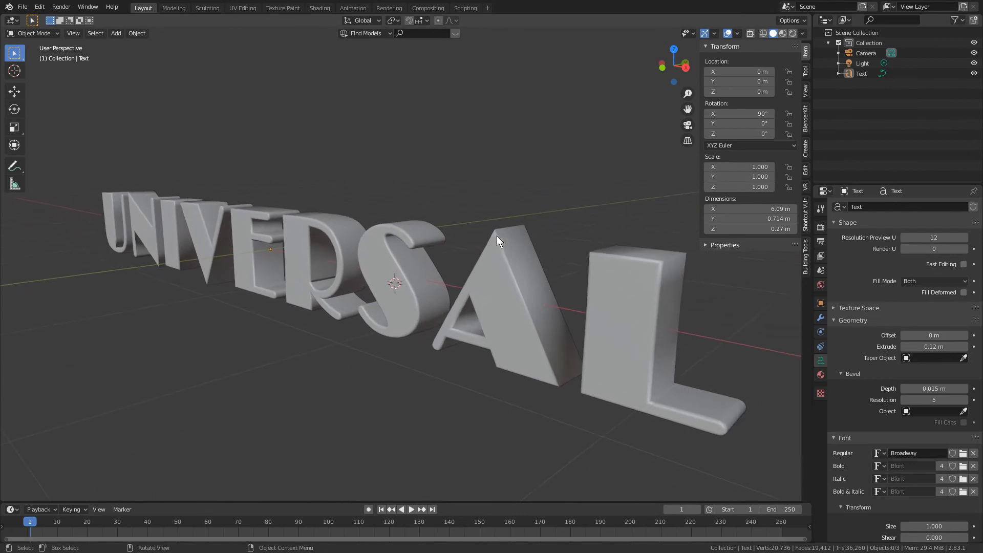
- Add a new material to the Universal text and display the viewport in Material Preview shading
{"action": "left_click", "coordinate": [495, 236]}
{"action": "key", "text": "KP_1"}
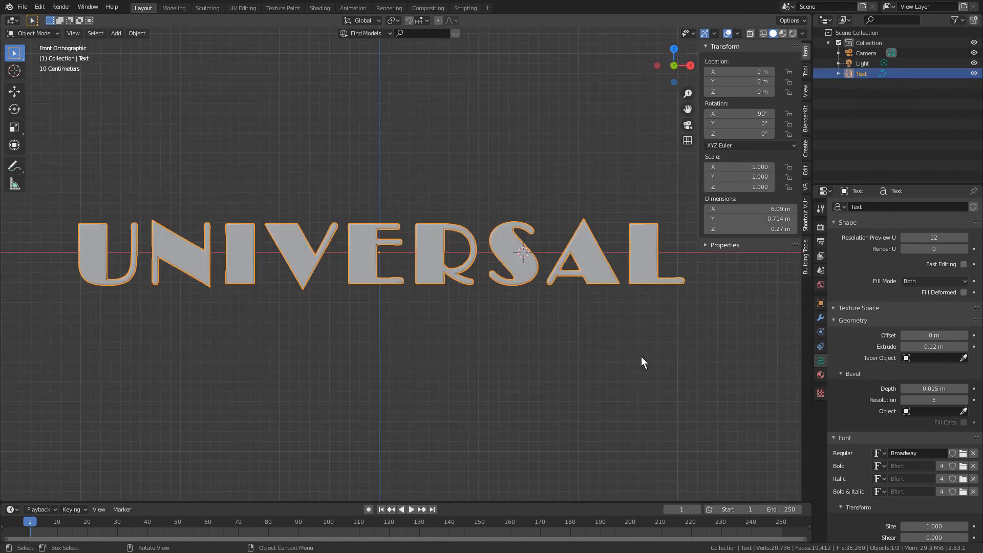
{"action": "left_click", "coordinate": [821, 374]}
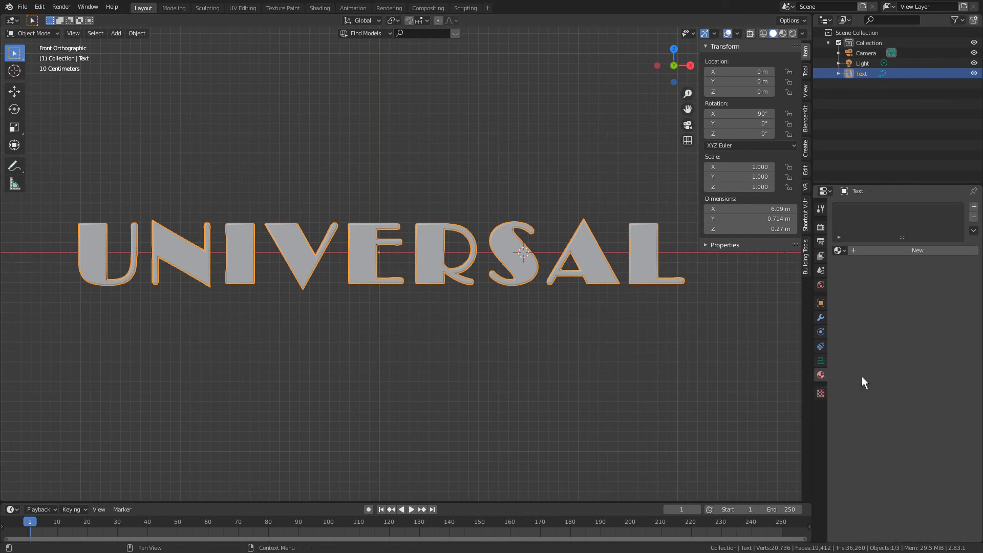
{"action": "left_click", "coordinate": [879, 250]}
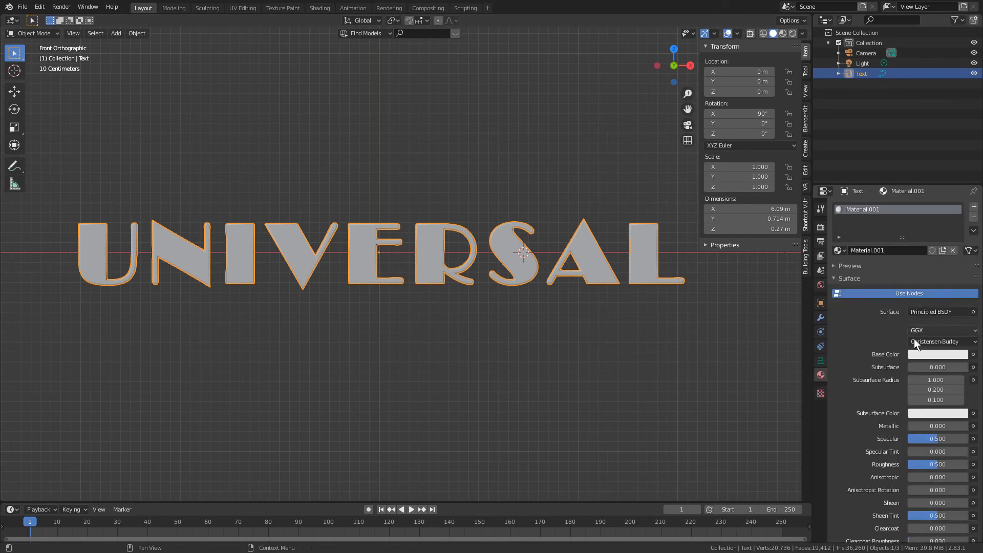
{"action": "left_click", "coordinate": [783, 34]}
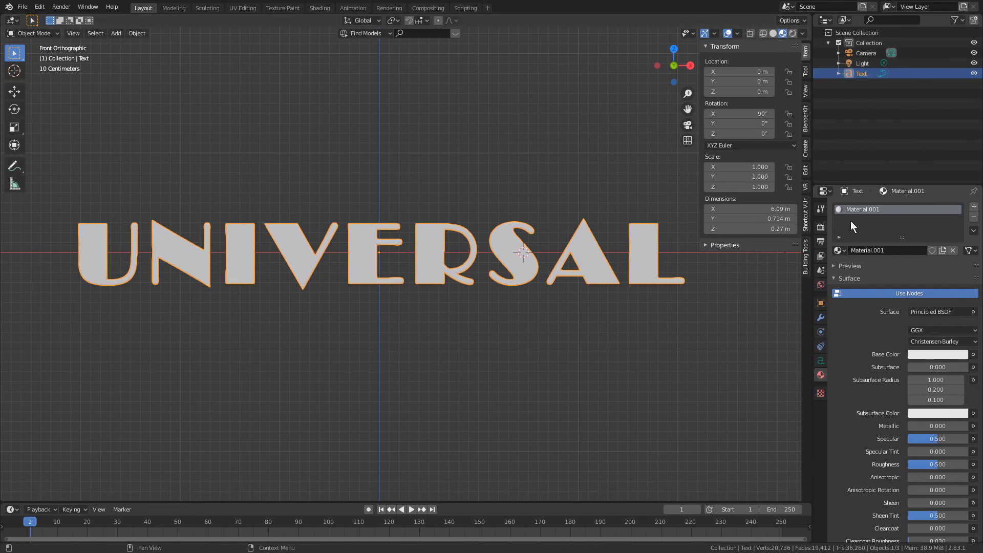
- Set the material's base color to a bright golden yellow, with hue 0.156, saturation 0.769 and value 0.940
{"action": "left_click", "coordinate": [927, 354]}
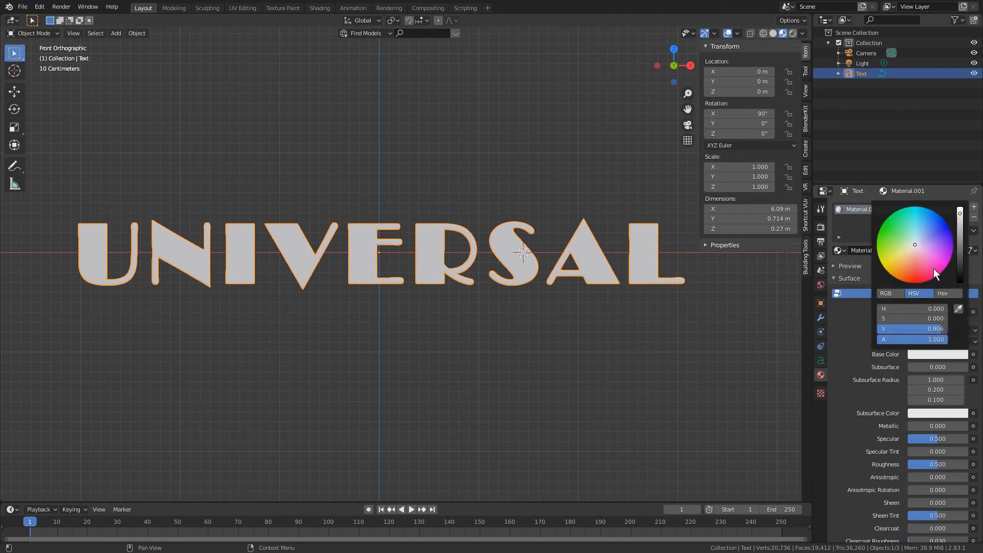
{"action": "left_click_drag", "start_coordinate": [911, 246], "coordinate": [890, 261]}
{"action": "left_click_drag", "start_coordinate": [958, 223], "coordinate": [950, 210]}
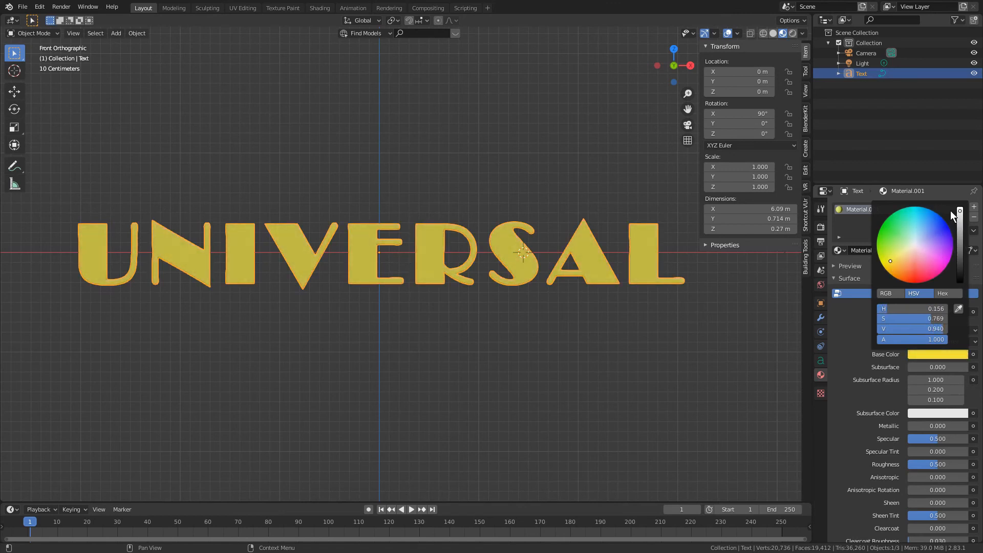
- Make the yellow material shinier by setting Metallic to 0.5 and Roughness to 0.2
{"action": "middle_click_drag", "start_coordinate": [555, 231], "coordinate": [512, 256]}
{"action": "left_click", "coordinate": [929, 427]}
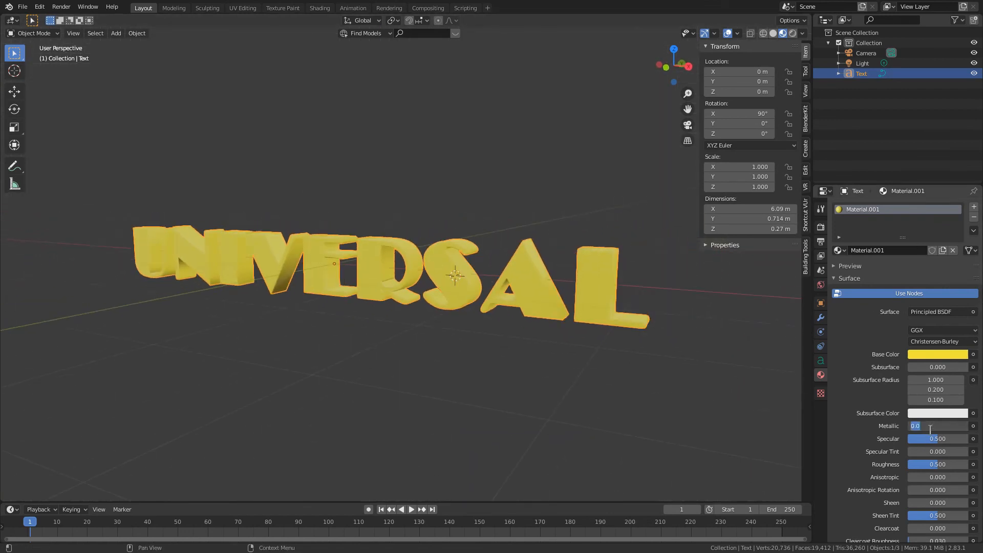
{"action": "type", "text": "0.5"}
{"action": "key", "text": "Return"}
{"action": "scroll", "coordinate": [929, 429], "scroll_direction": "down", "scroll_amount": 2}
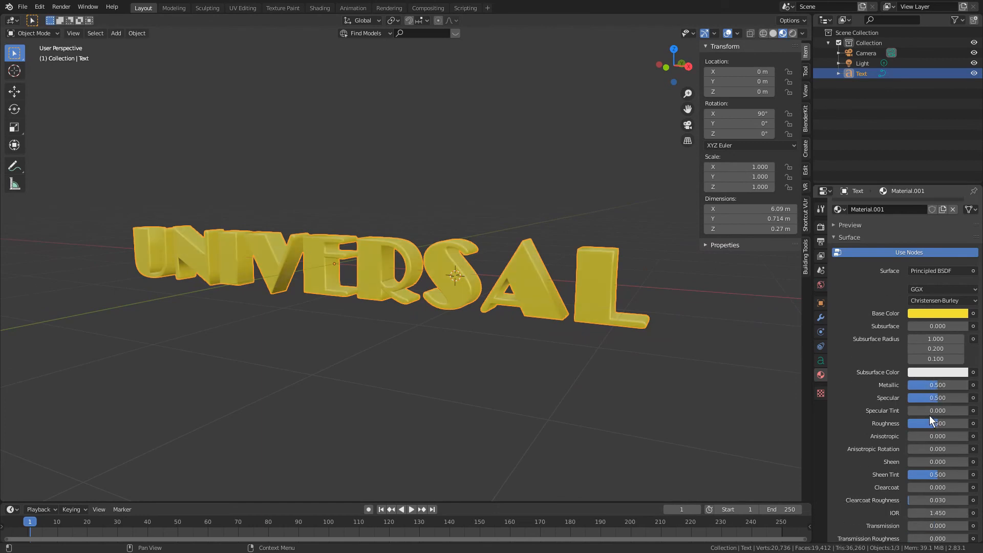
{"action": "type", "text": "0.2"}
{"action": "key", "text": "Return"}
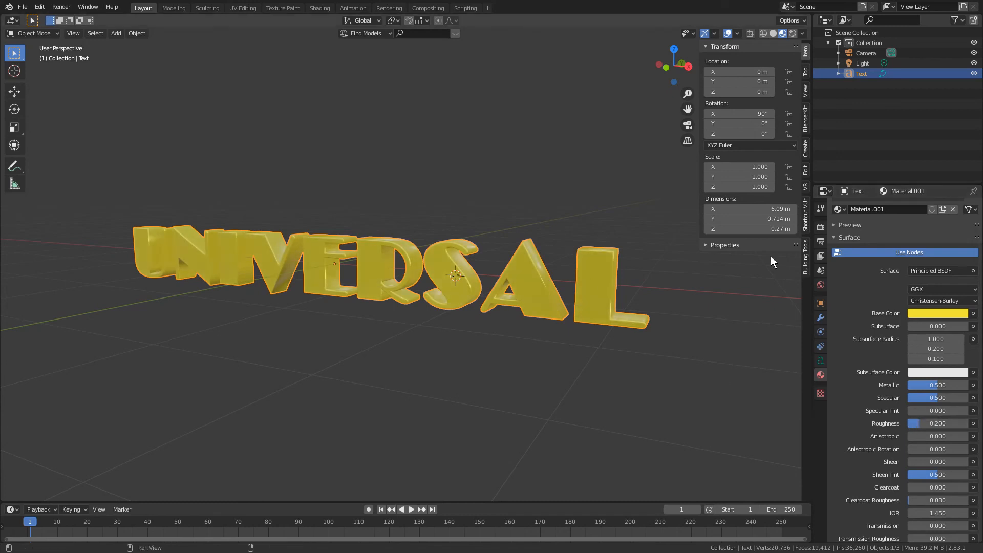
{"action": "mouse_move", "coordinate": [614, 258]}
{"action": "middle_mouse_down"}
{"action": "mouse_move", "coordinate": [545, 279]}
{"action": "mouse_move", "coordinate": [636, 279]}
{"action": "mouse_move", "coordinate": [600, 272]}
{"action": "mouse_move", "coordinate": [609, 266]}
{"action": "middle_mouse_up"}
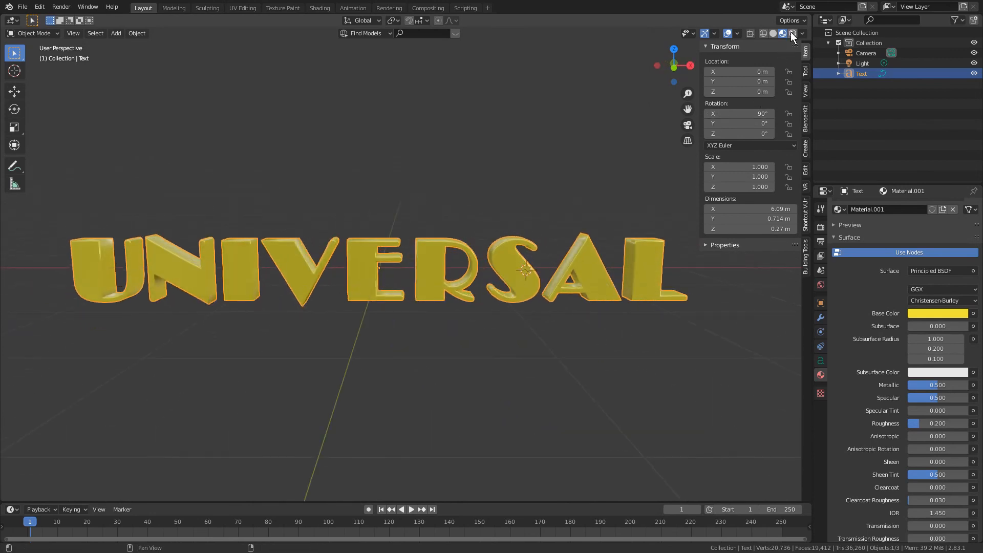
- Display the viewport in Rendered shading and enable Eevee's Ambient Occlusion with a distance of 1 m
{"action": "left_click", "coordinate": [792, 33]}
{"action": "scroll", "coordinate": [517, 174], "scroll_direction": "down", "scroll_amount": 3}
{"action": "middle_click_drag", "start_coordinate": [520, 186], "coordinate": [574, 200]}
{"action": "left_click", "coordinate": [821, 227]}
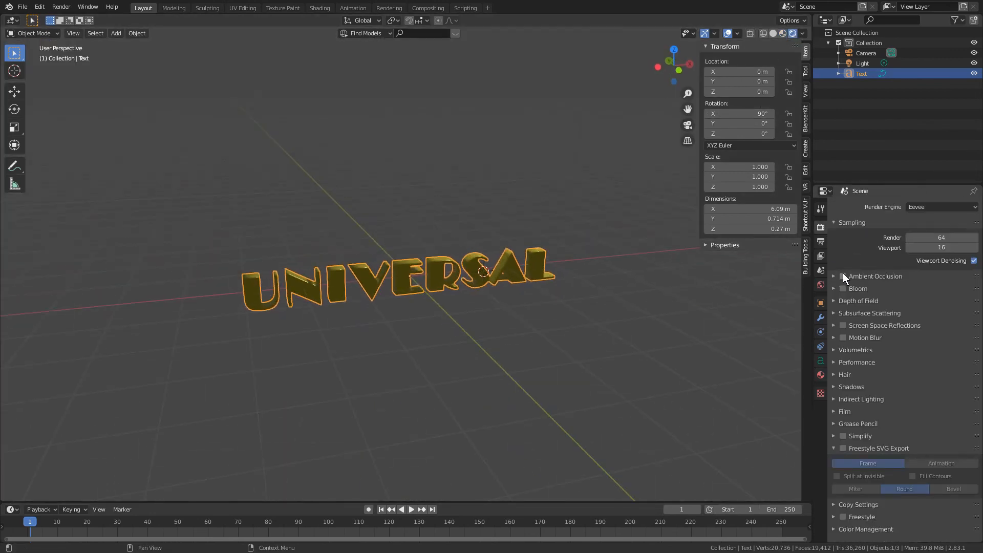
{"action": "left_click", "coordinate": [842, 276]}
{"action": "left_click", "coordinate": [833, 275]}
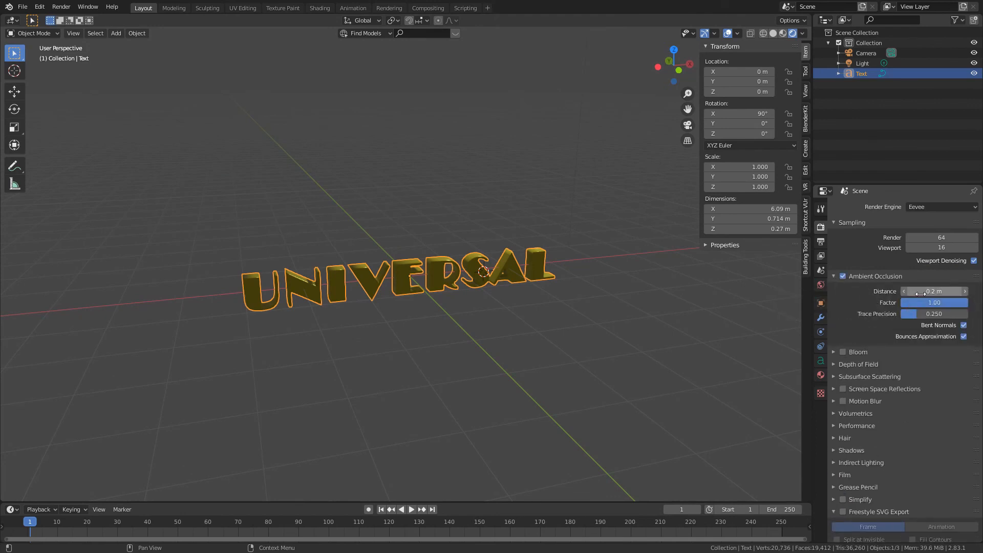
{"action": "left_click", "coordinate": [920, 291]}
{"action": "type", "text": "1"}
{"action": "key", "text": "Return"}
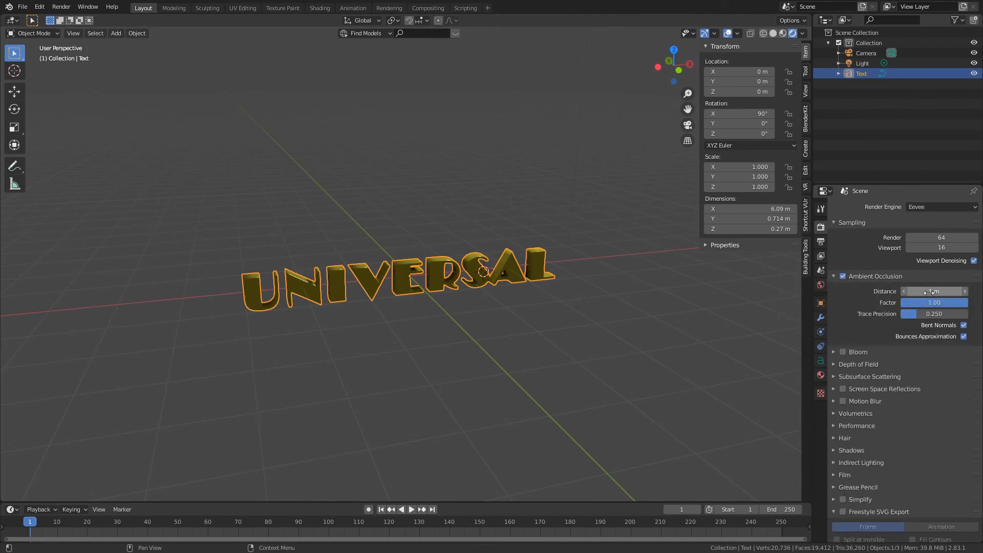
- Move the light about -5.3 m along the global Y axis so it lights the front of the letters
{"action": "left_click", "coordinate": [670, 307]}
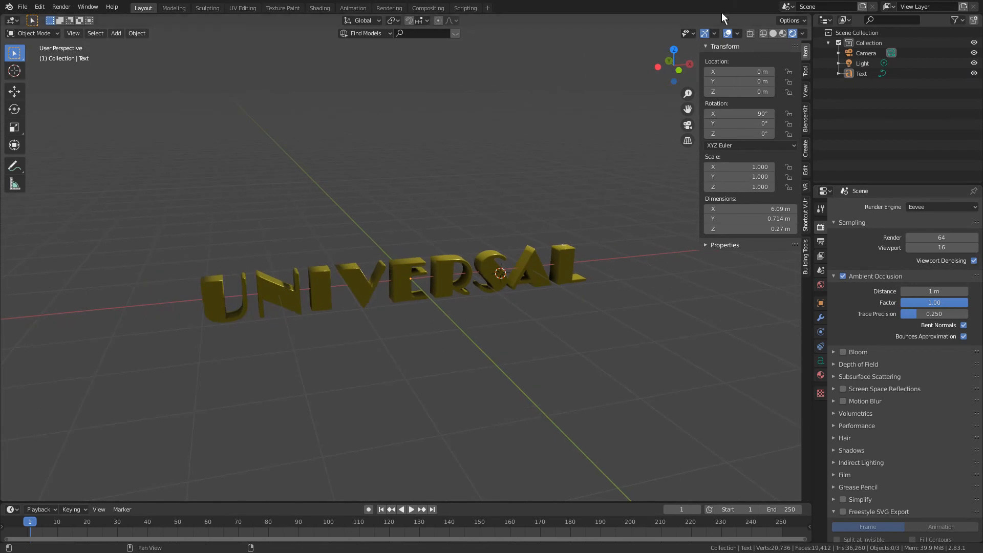
{"action": "scroll", "coordinate": [604, 158], "scroll_direction": "down", "scroll_amount": 5}
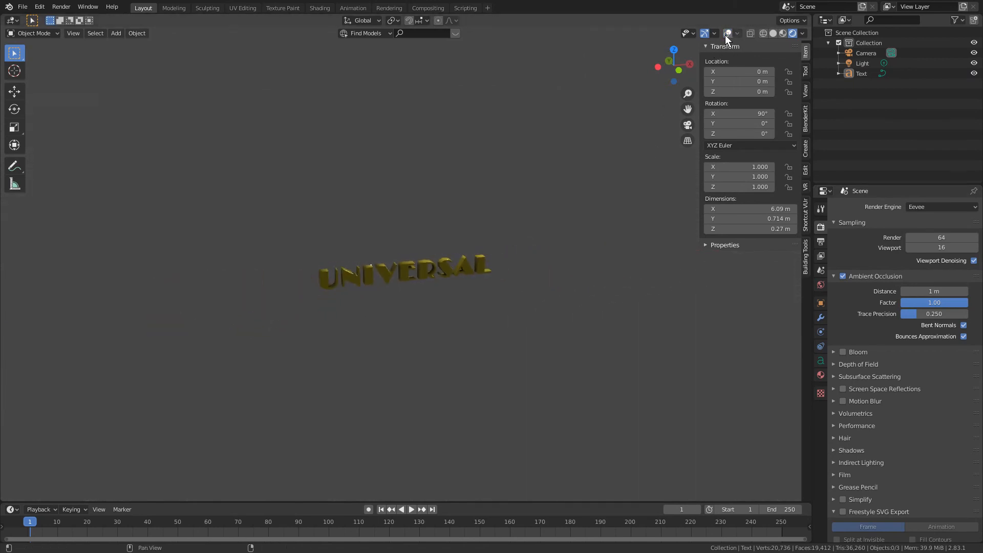
{"action": "left_click", "coordinate": [513, 89]}
{"action": "key", "text": "g"}
{"action": "key", "text": "y"}
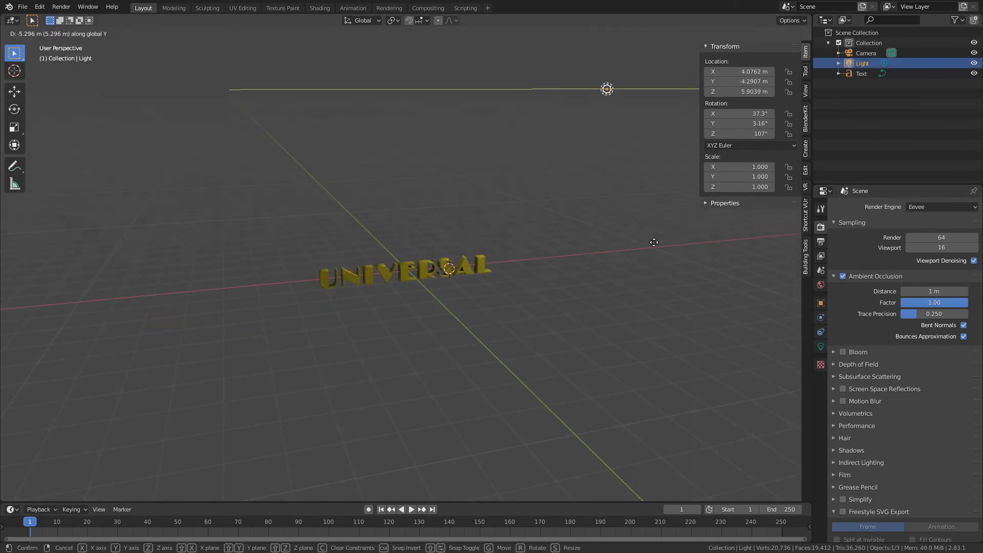
{"action": "left_click", "coordinate": [654, 241]}
{"action": "left_click", "coordinate": [593, 269]}
- Hide the viewport overlays, select the Universal text and inspect the lit letters from the front and side
{"action": "scroll", "coordinate": [592, 268], "scroll_direction": "up", "scroll_amount": 4}
{"action": "left_click", "coordinate": [726, 34]}
{"action": "middle_click_drag", "start_coordinate": [636, 137], "coordinate": [610, 118]}
{"action": "scroll", "coordinate": [617, 122], "scroll_direction": "up", "scroll_amount": 1}
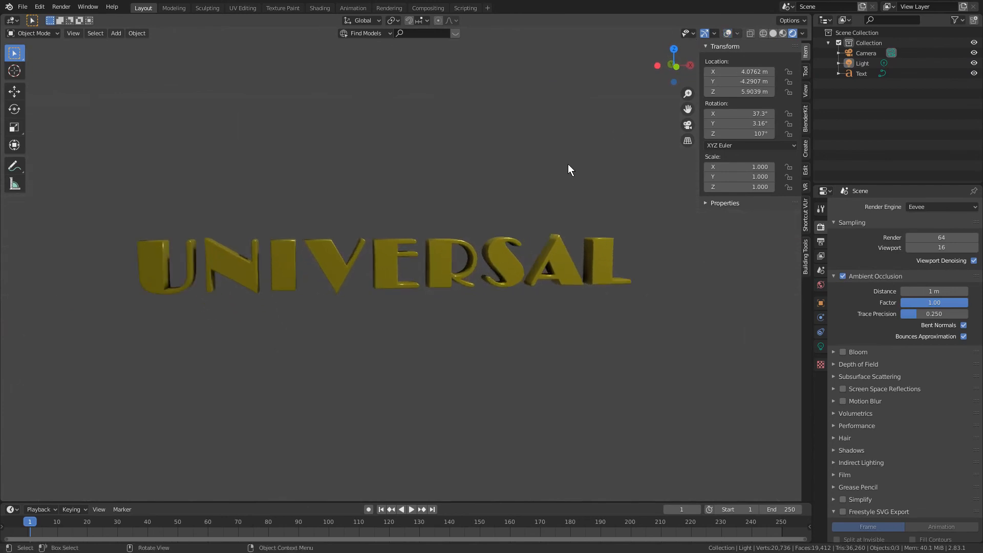
{"action": "left_click", "coordinate": [448, 245]}
{"action": "middle_click_drag", "start_coordinate": [567, 244], "coordinate": [423, 200]}
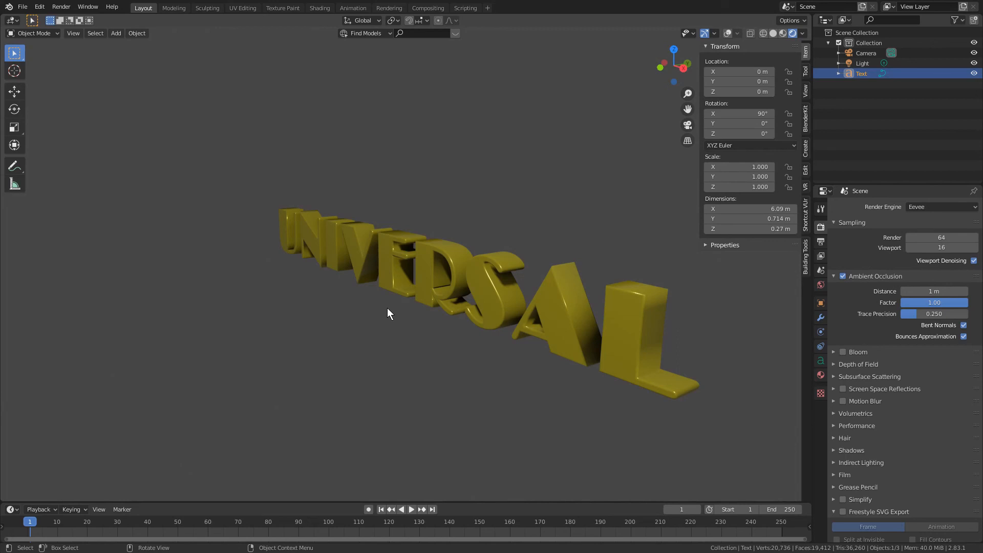
{"action": "middle_click_drag", "start_coordinate": [392, 312], "coordinate": [453, 336]}
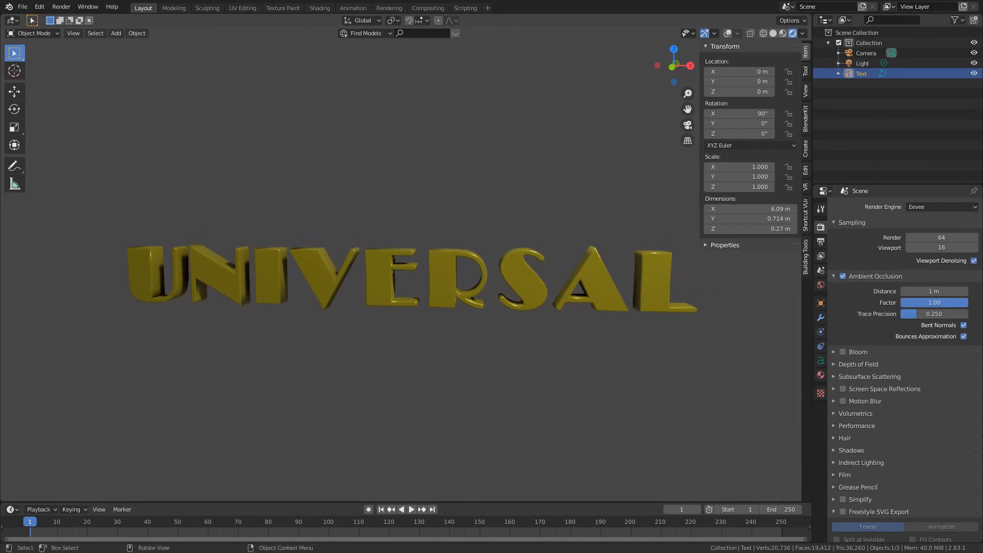